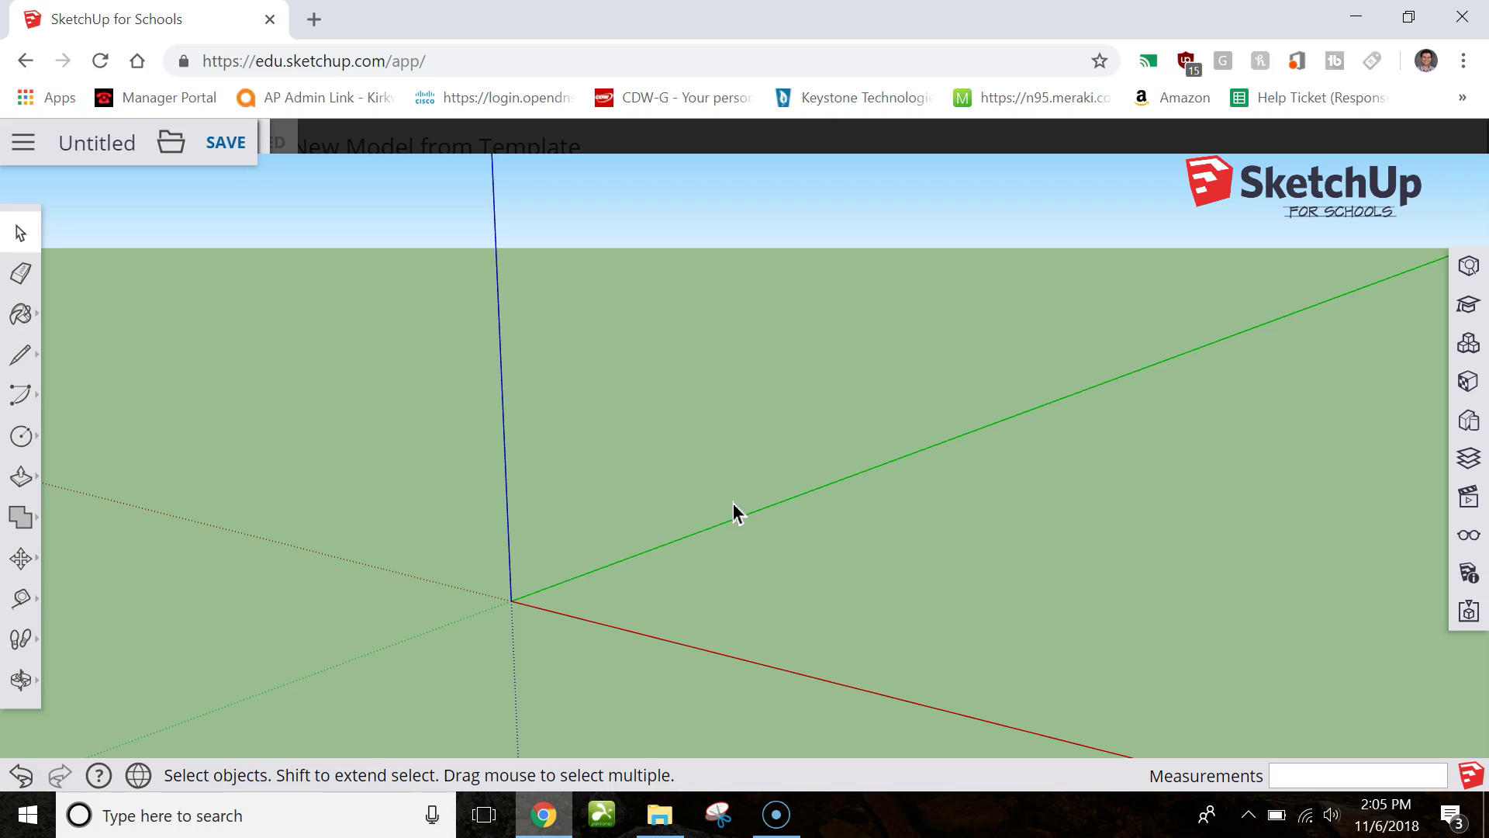
Draw a circle on the ground plane centred at the origin with a radius of 1".
click(21, 436)
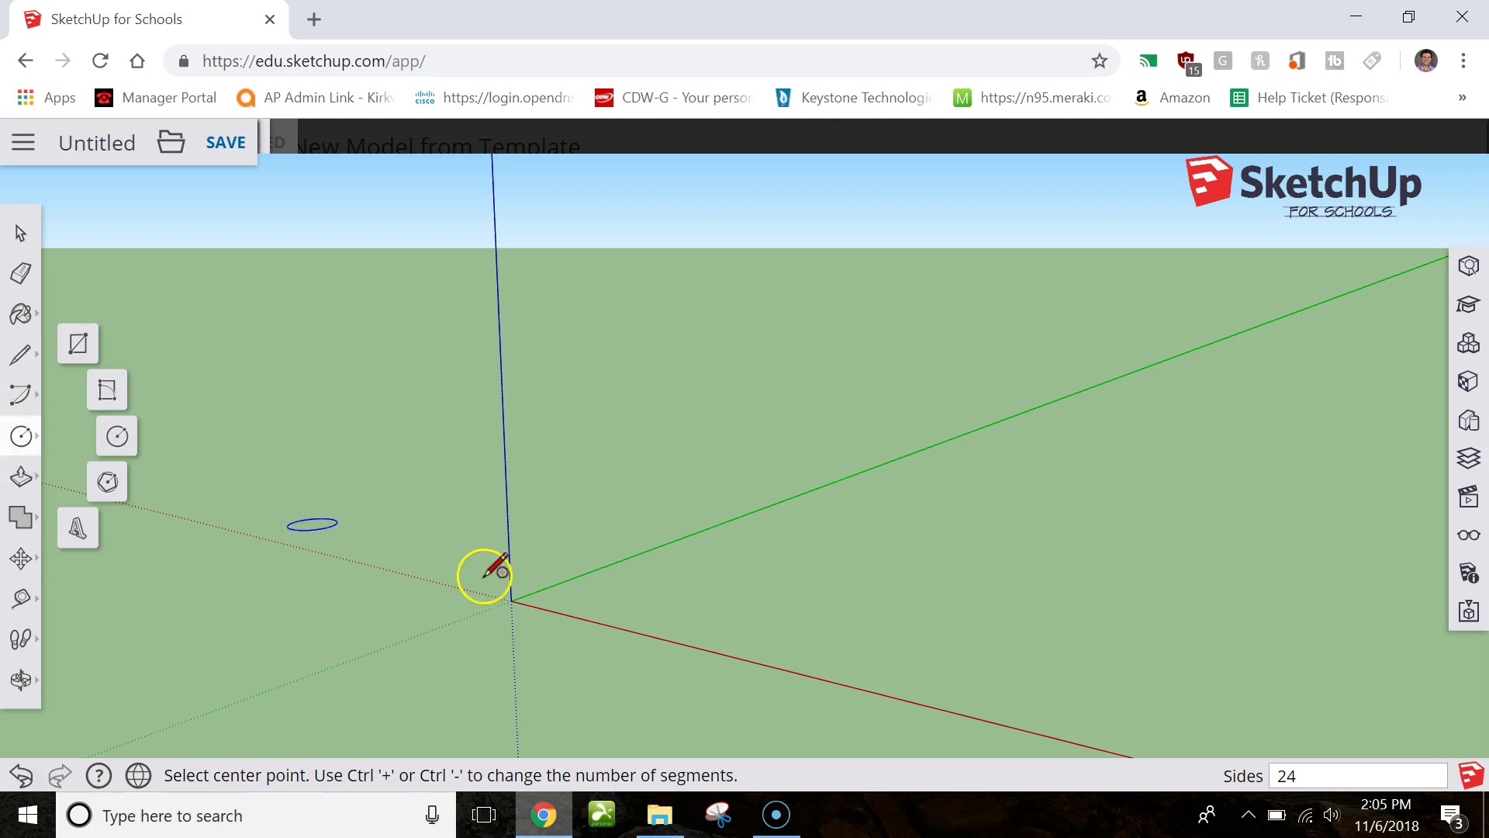
click(511, 600)
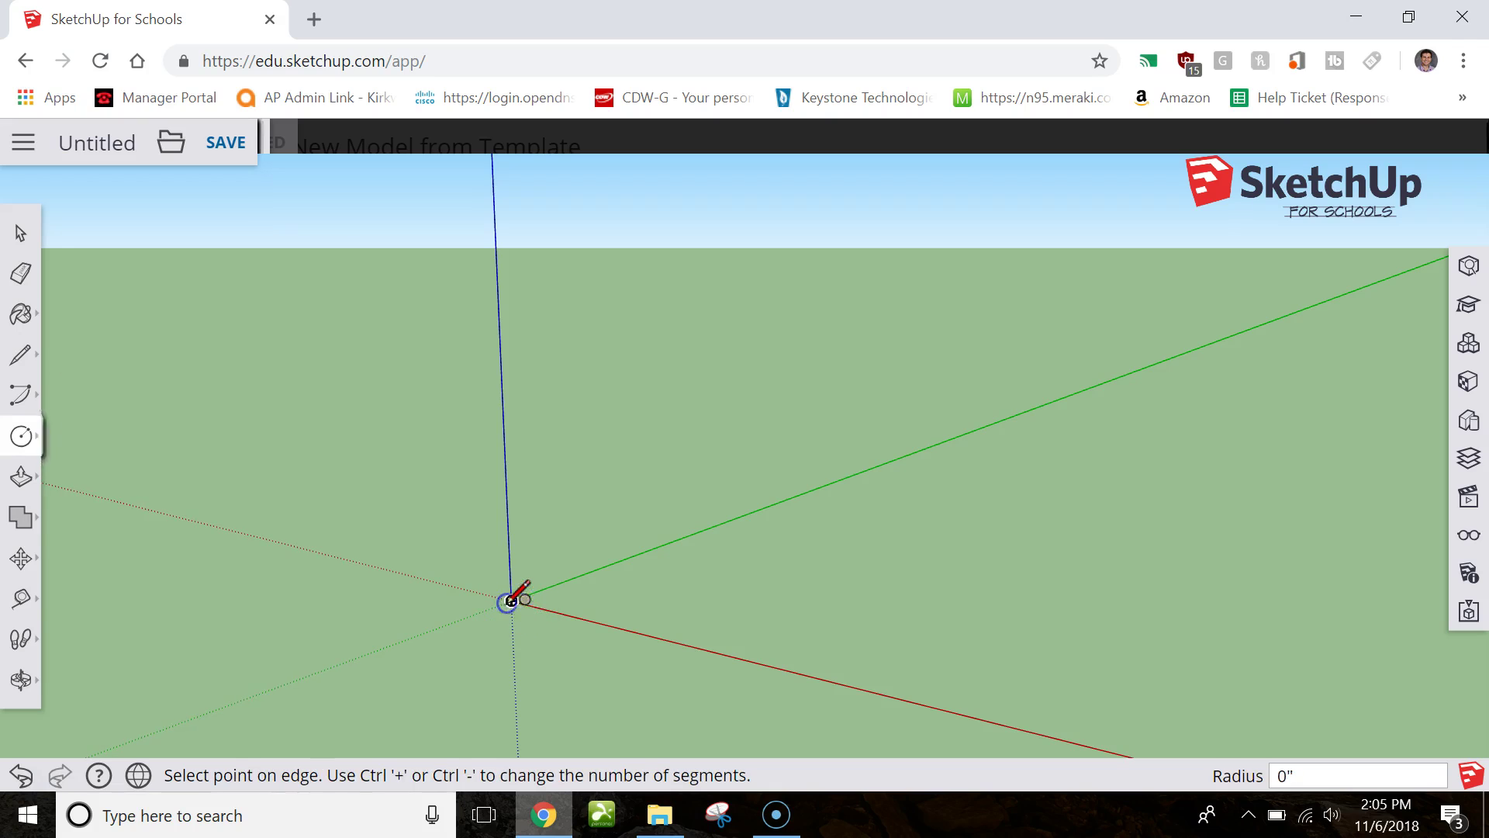
click(552, 612)
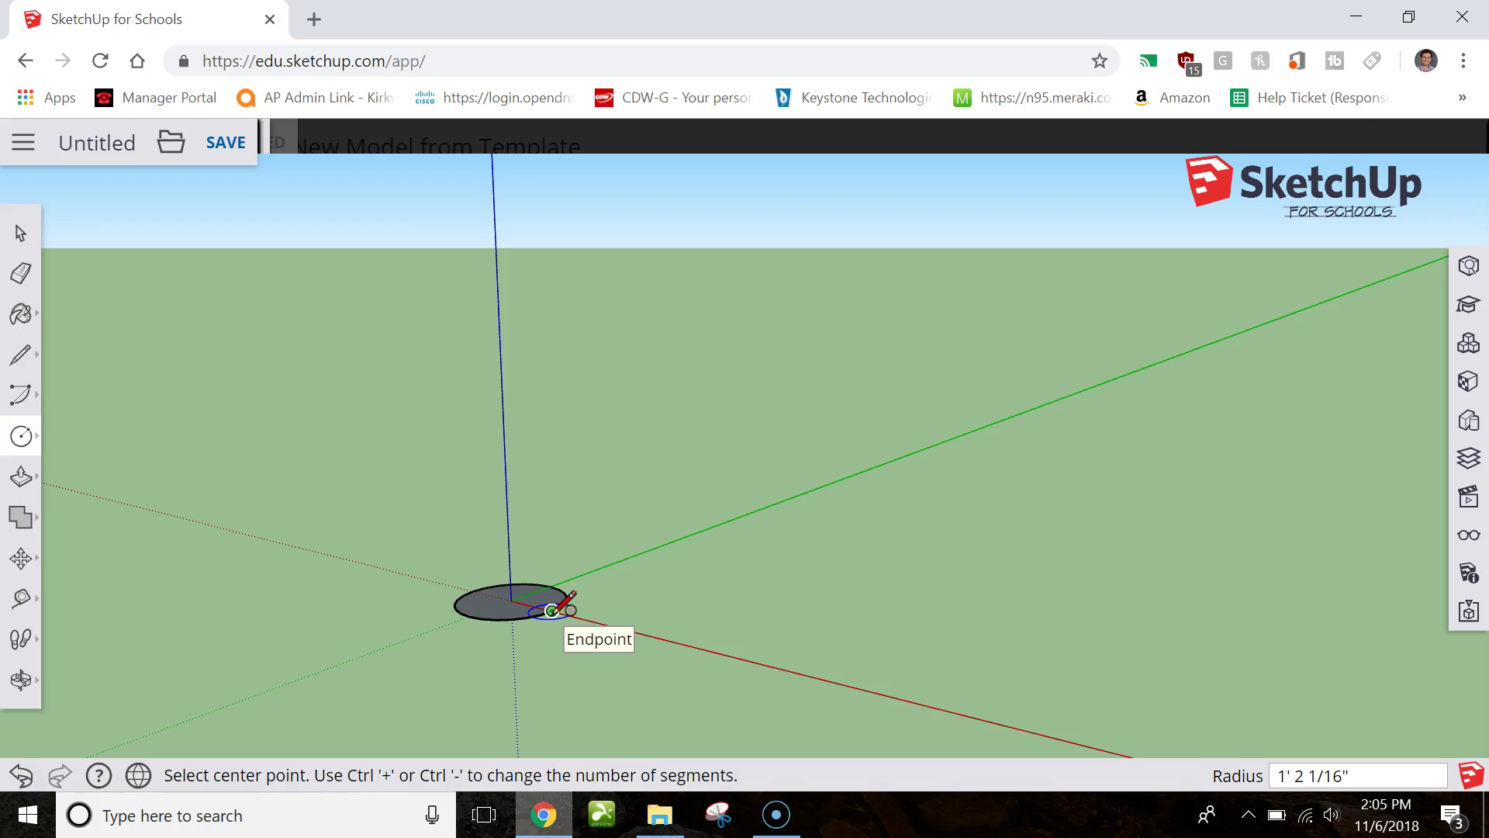
text(1")
key(Return)
Push/Pull the circle's face up about 1/16" to make a thin disc.
click(20, 679)
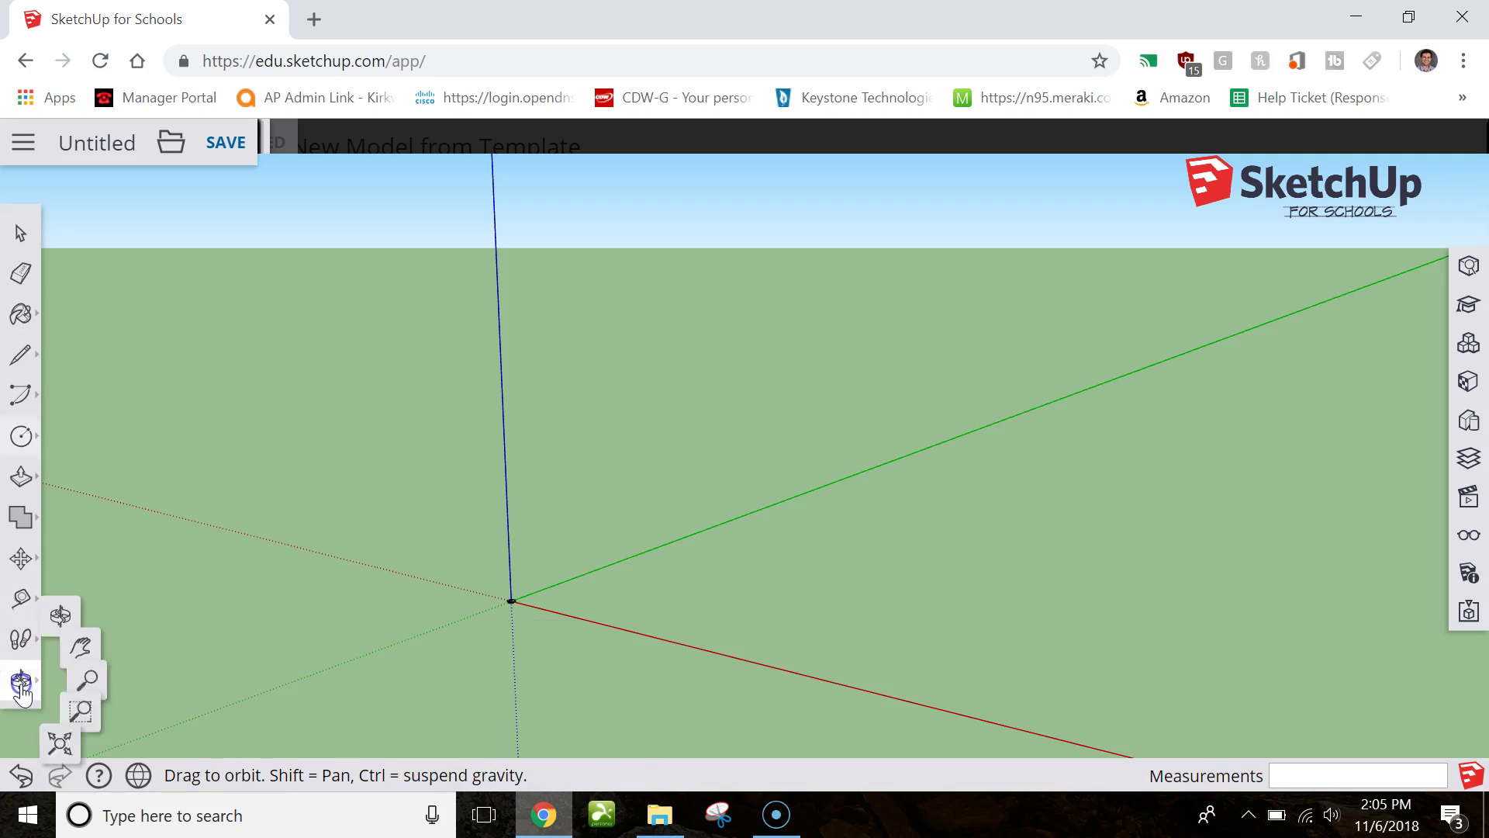
click(60, 743)
drag(626, 549, 700, 537)
scroll(700, 537, down, 5)
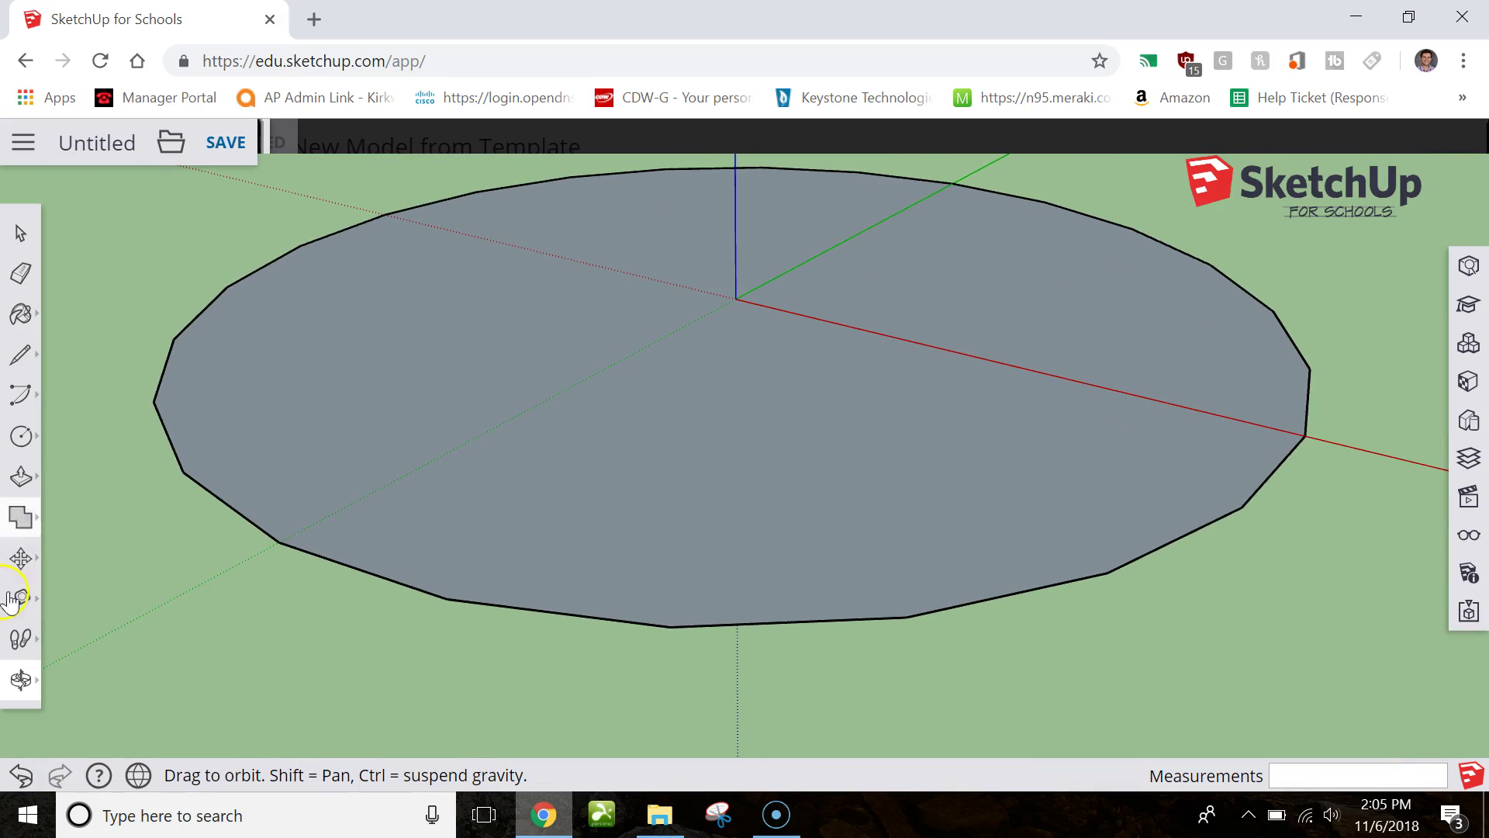
click(21, 476)
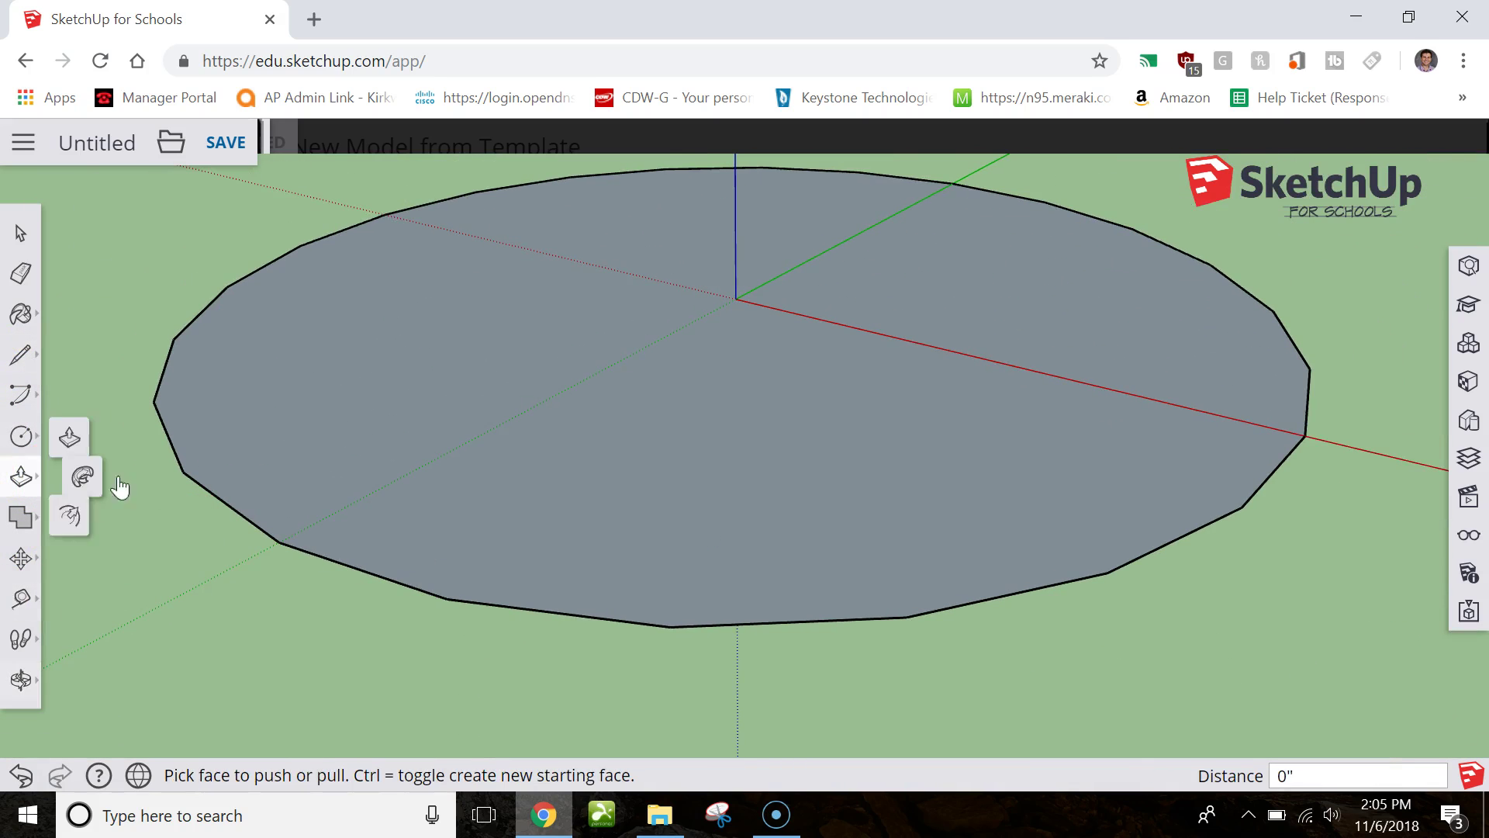
click(499, 515)
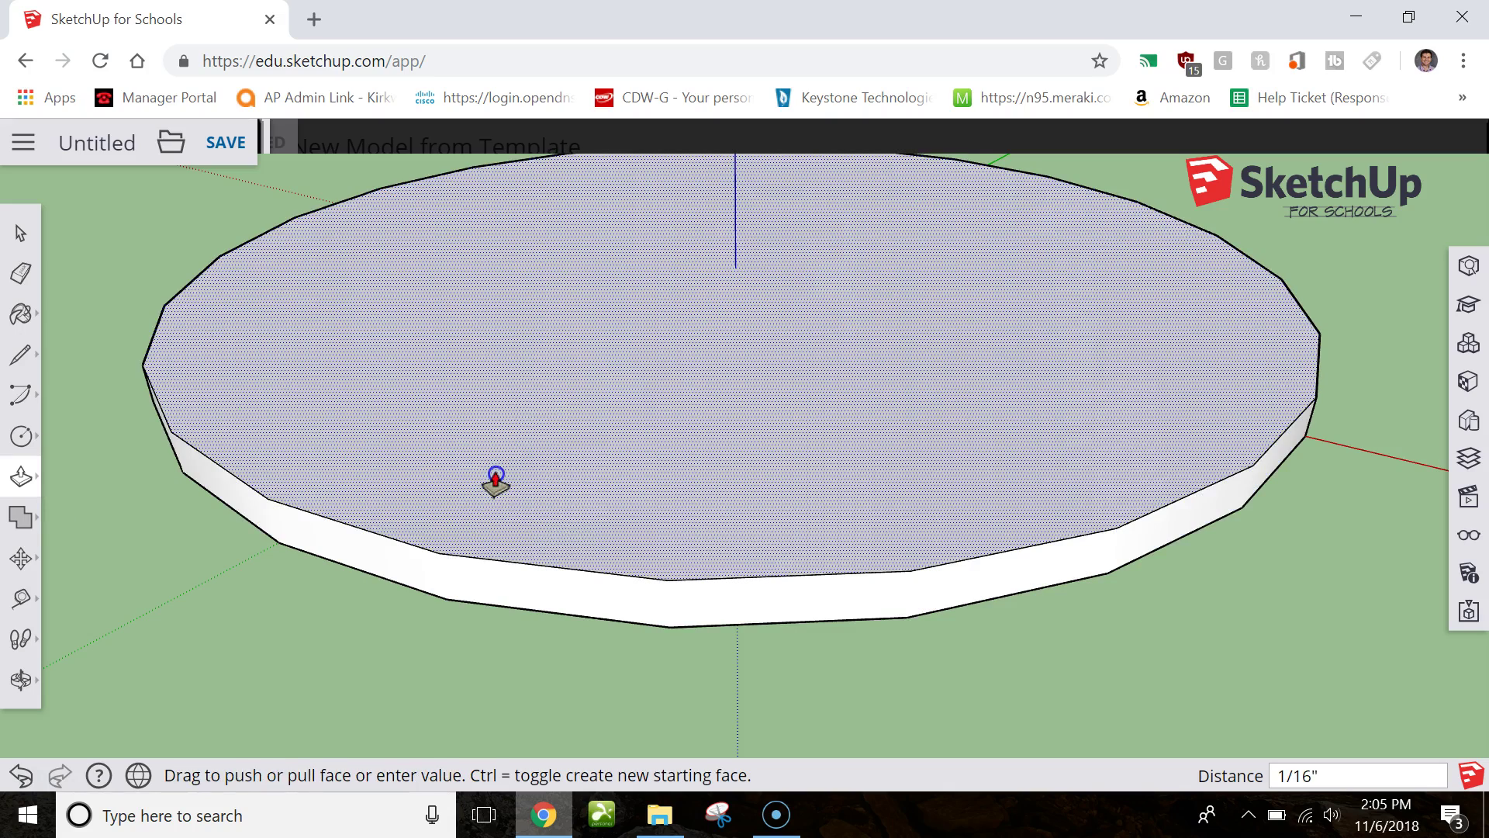
click(495, 479)
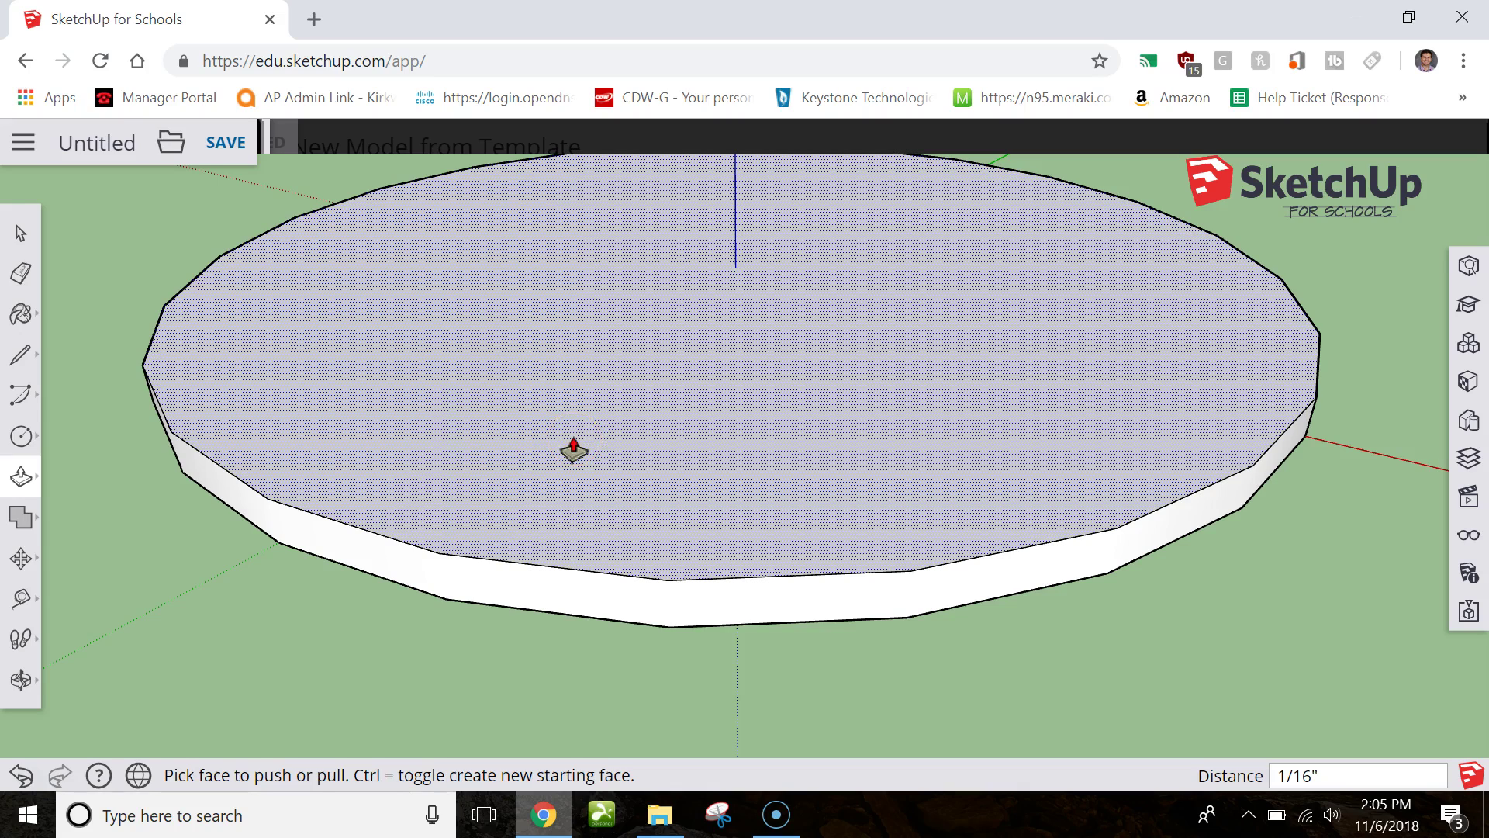
Draw a 2" line across the disc's top face through its centre, between opposite edge endpoints along the red axis.
click(21, 357)
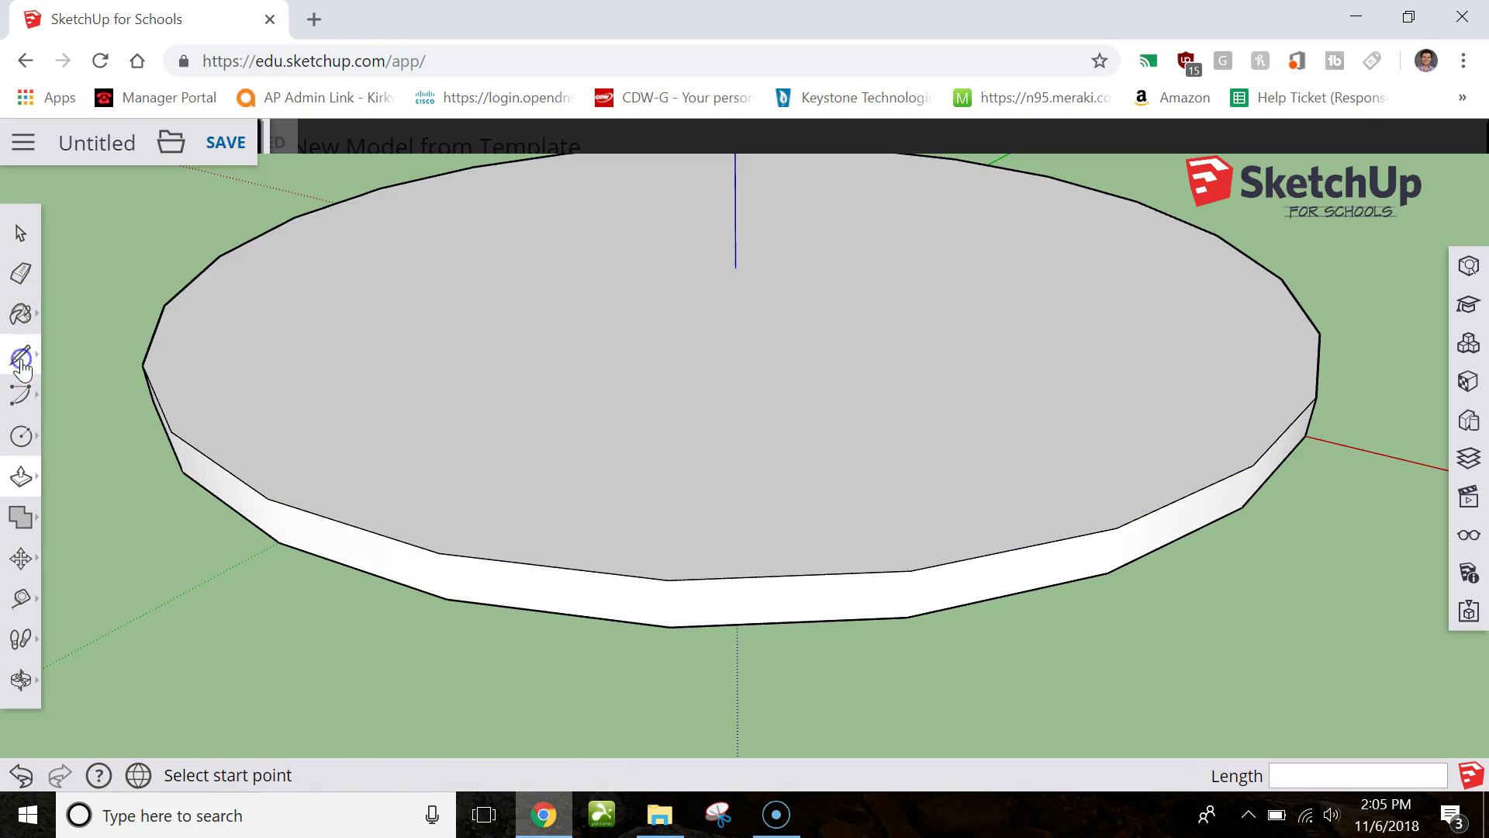
click(379, 187)
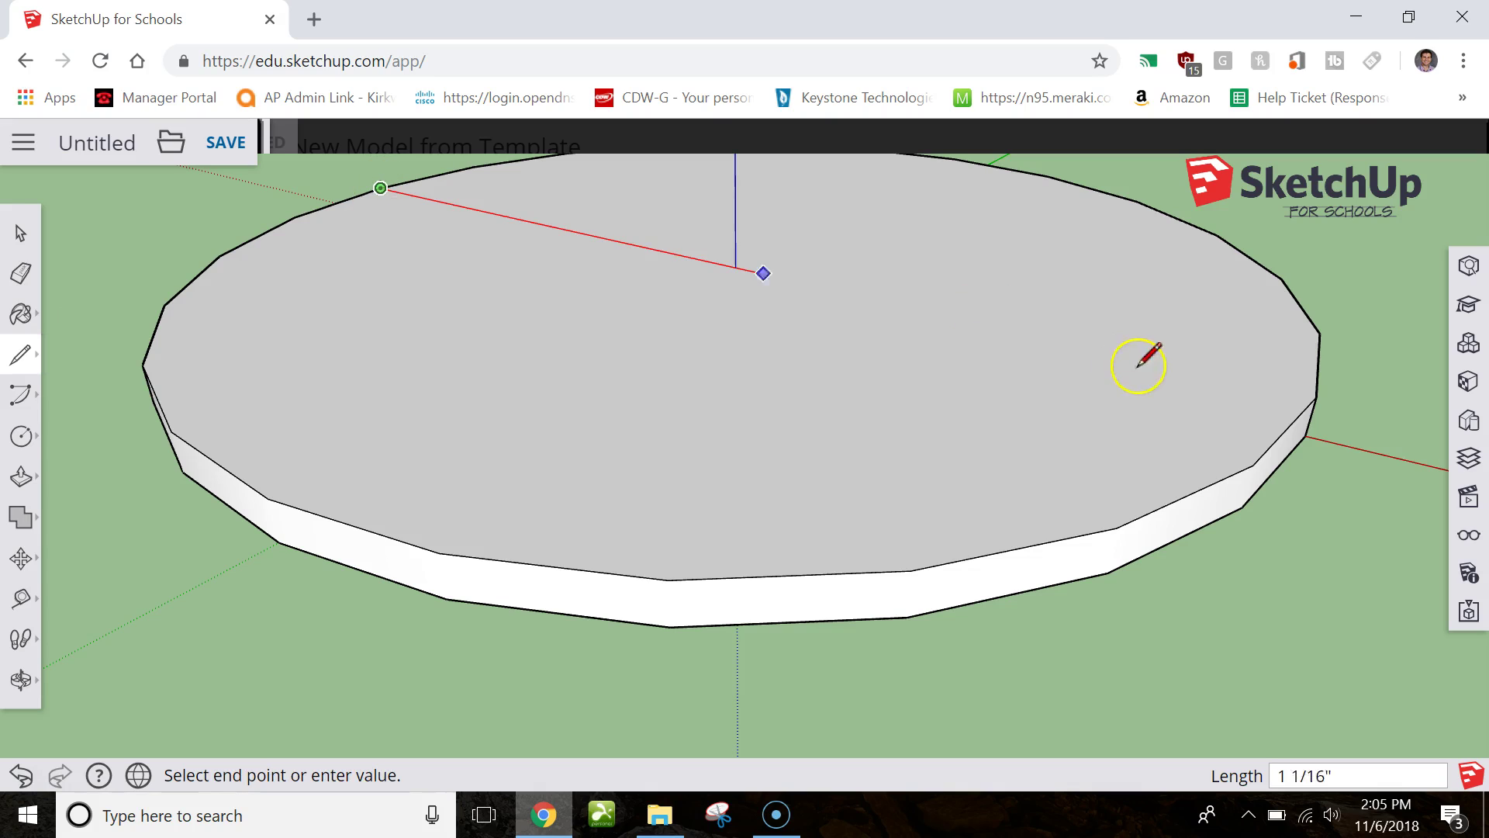
click(1316, 396)
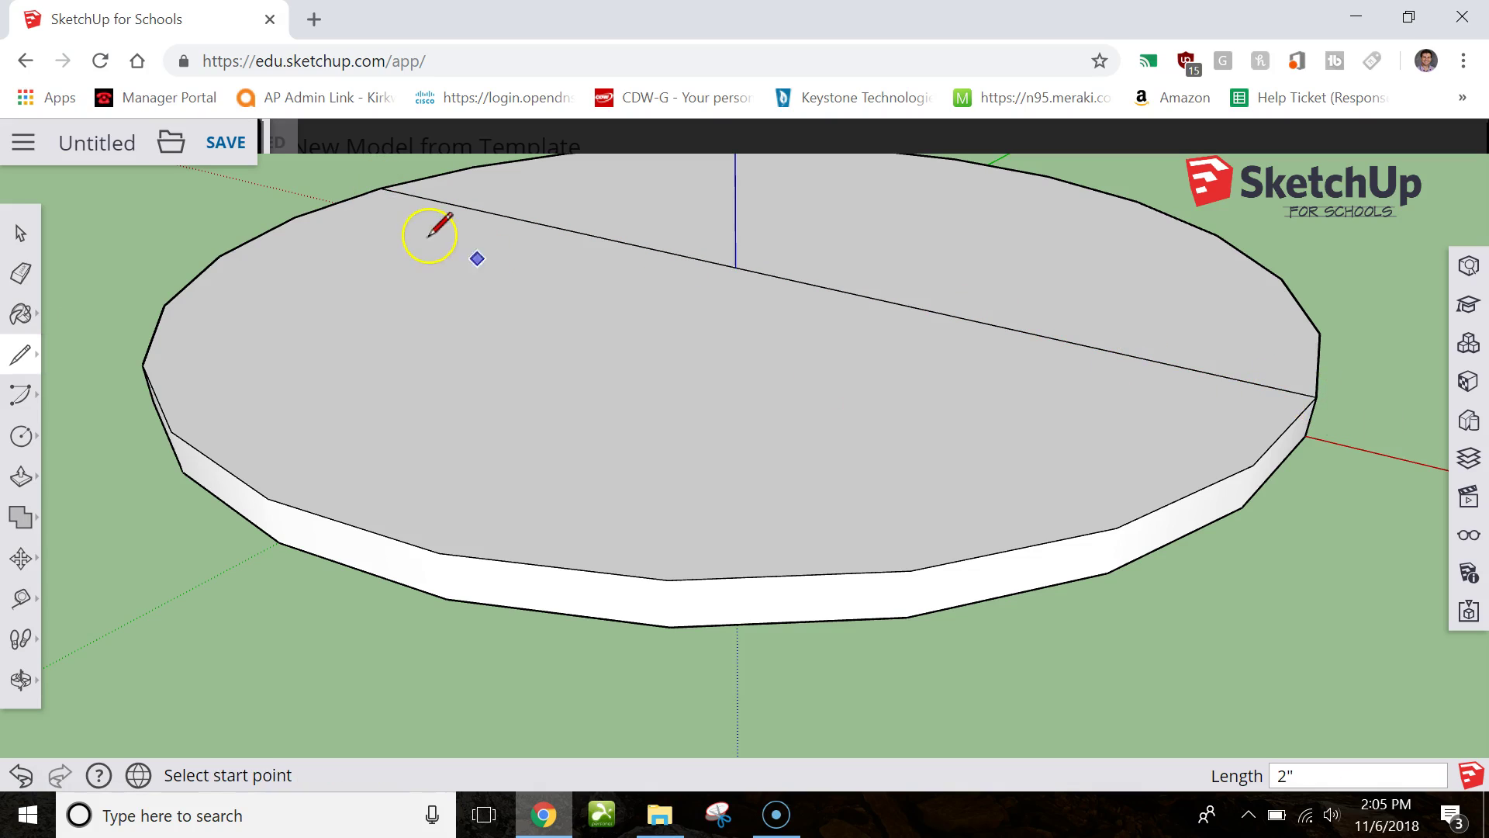
Draw a circle of 15/16" radius on the disc's top face, centred on the diameter line's midpoint.
scroll(780, 220, up, 4)
scroll(780, 219, down, 3)
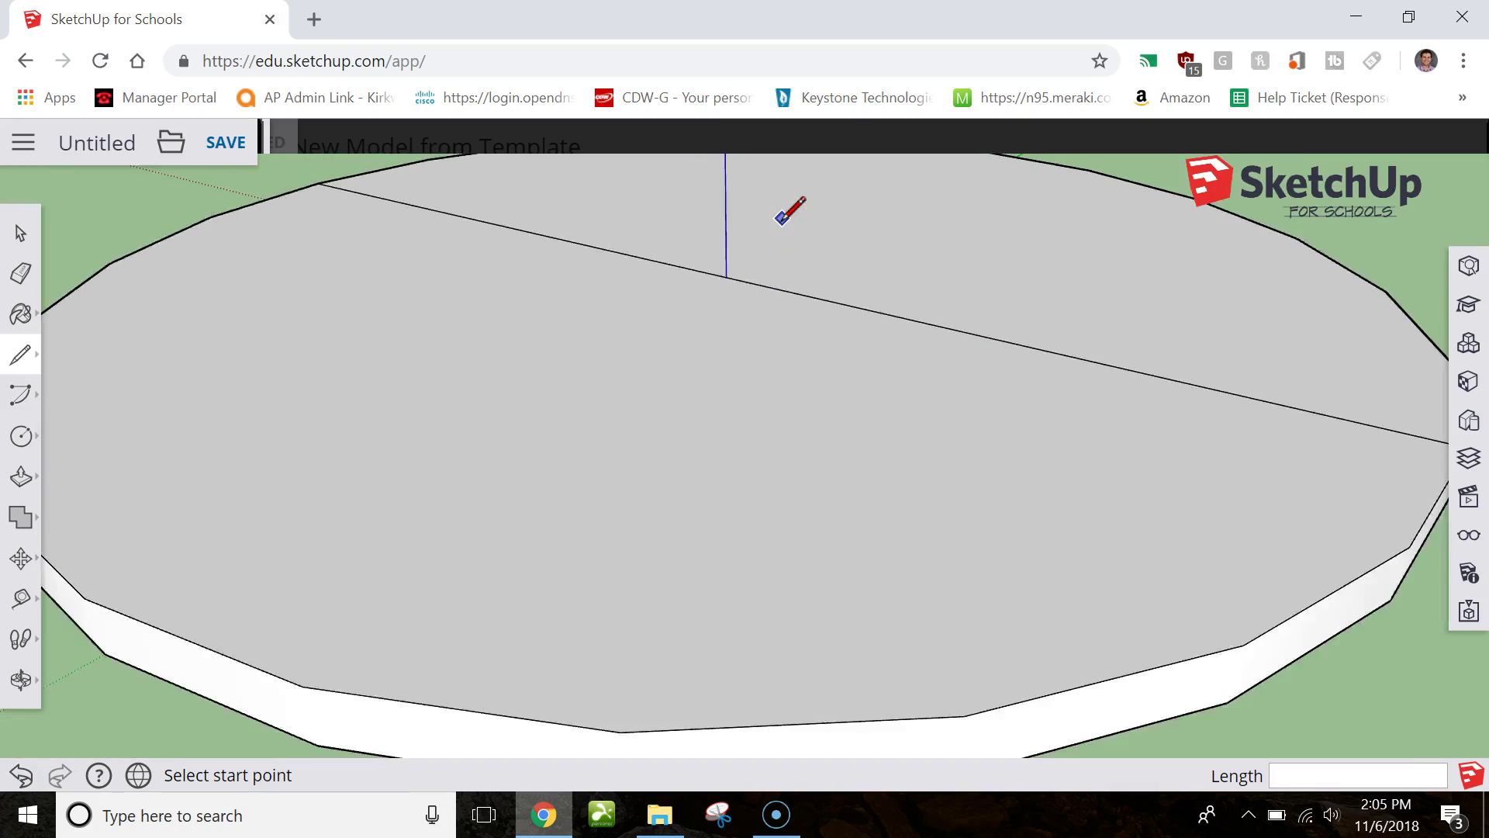
scroll(790, 209, down, 3)
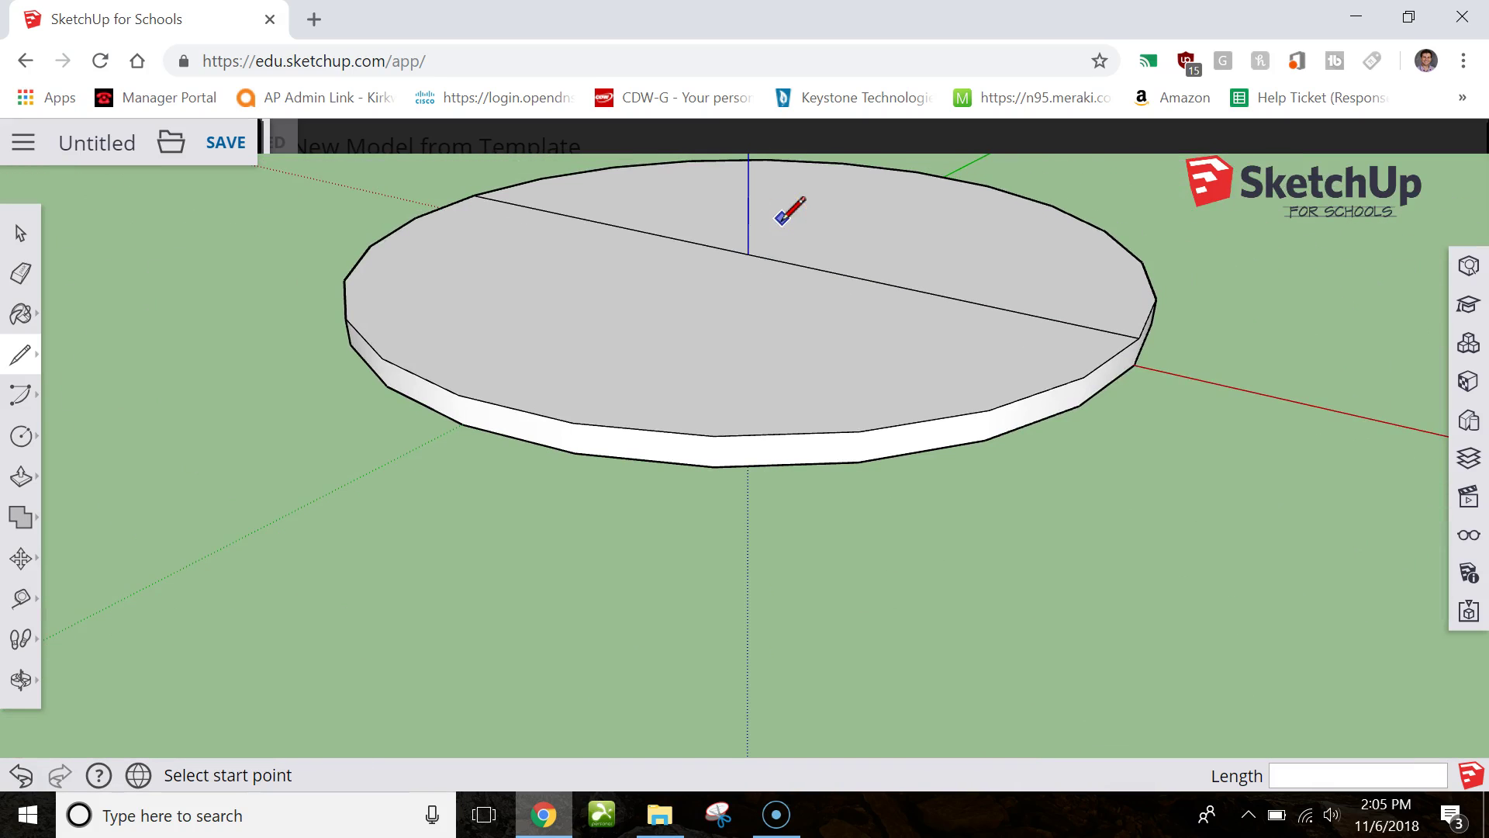
click(23, 448)
click(748, 252)
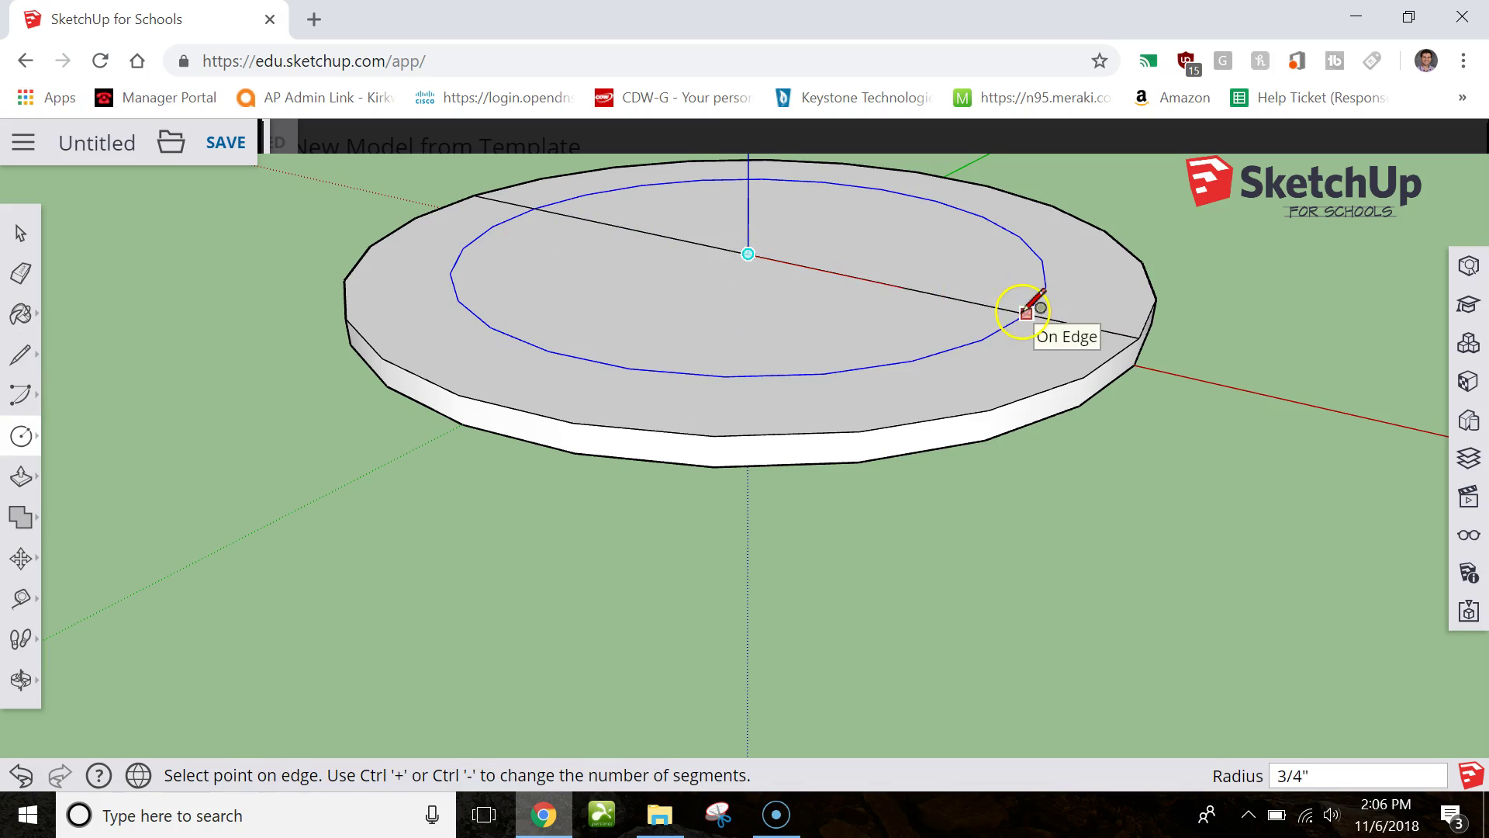
click(1053, 317)
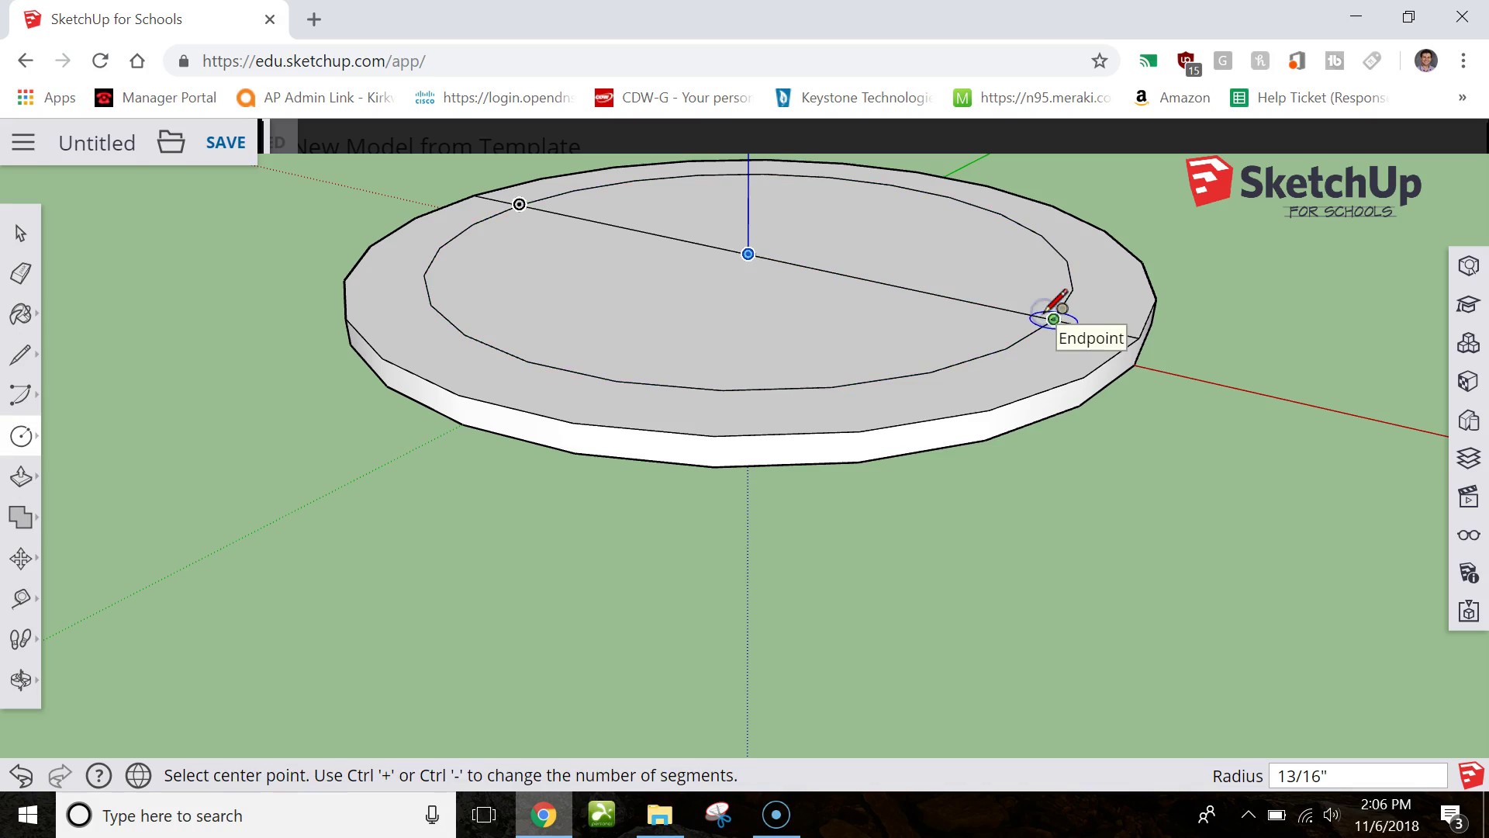
text(15/16")
key(Return)
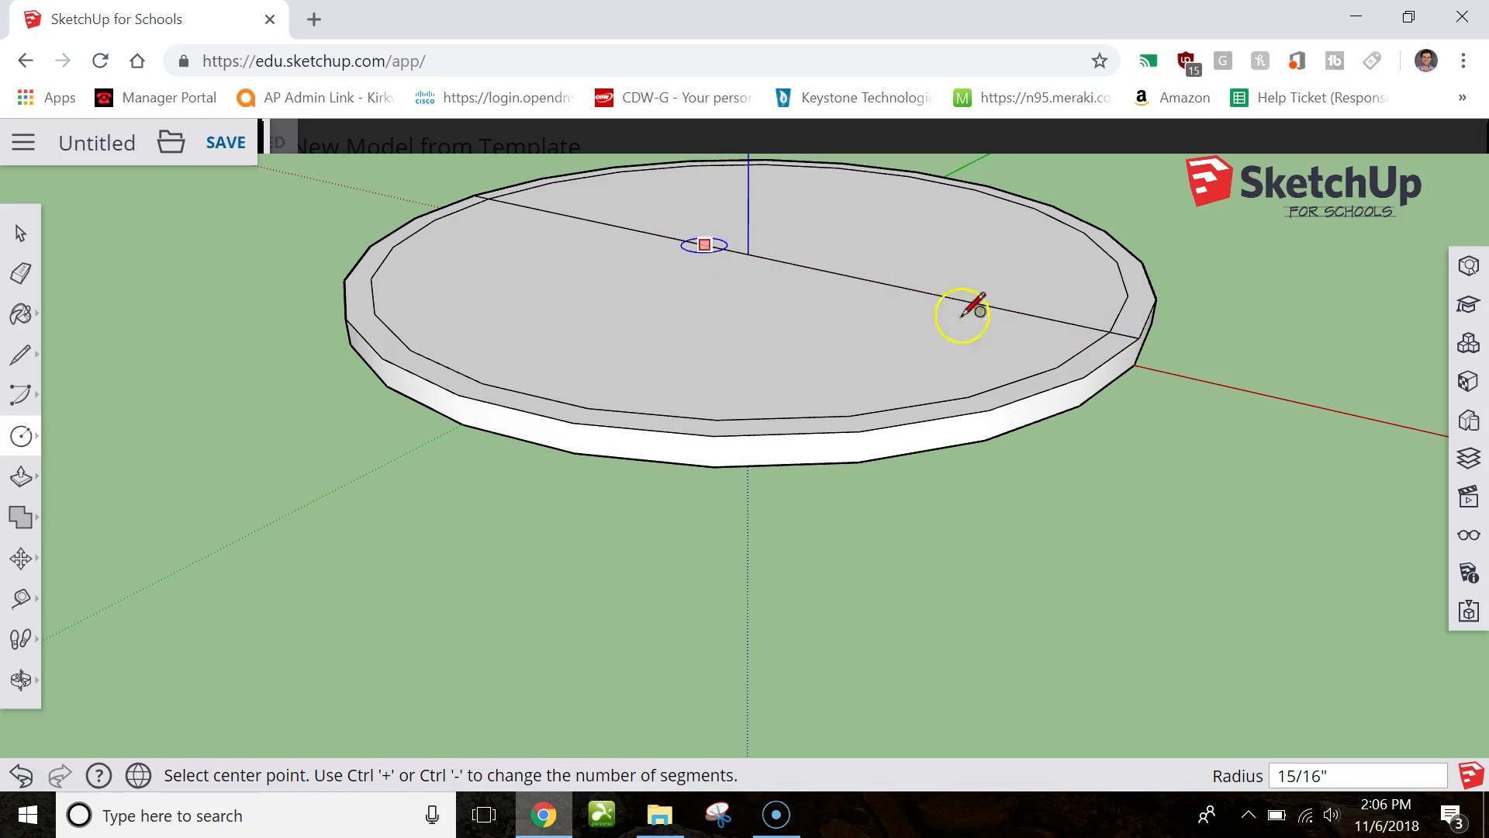
Draw a second concentric circle of about 7/8" radius on the top face, ending on the diameter line.
click(747, 253)
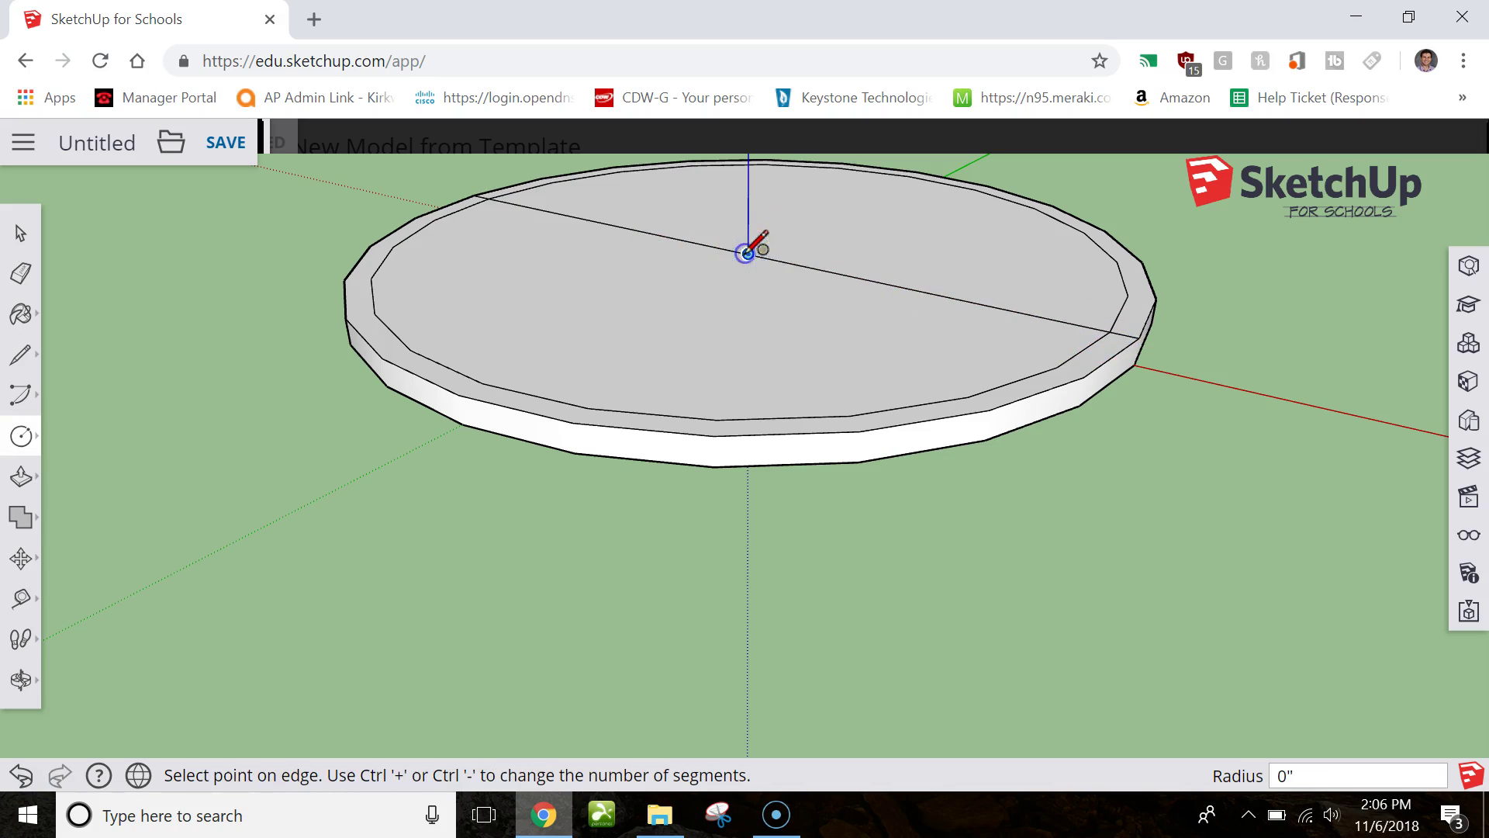
click(1108, 329)
scroll(1107, 328, down, 1)
scroll(1109, 330, down, 1)
scroll(1113, 332, up, 6)
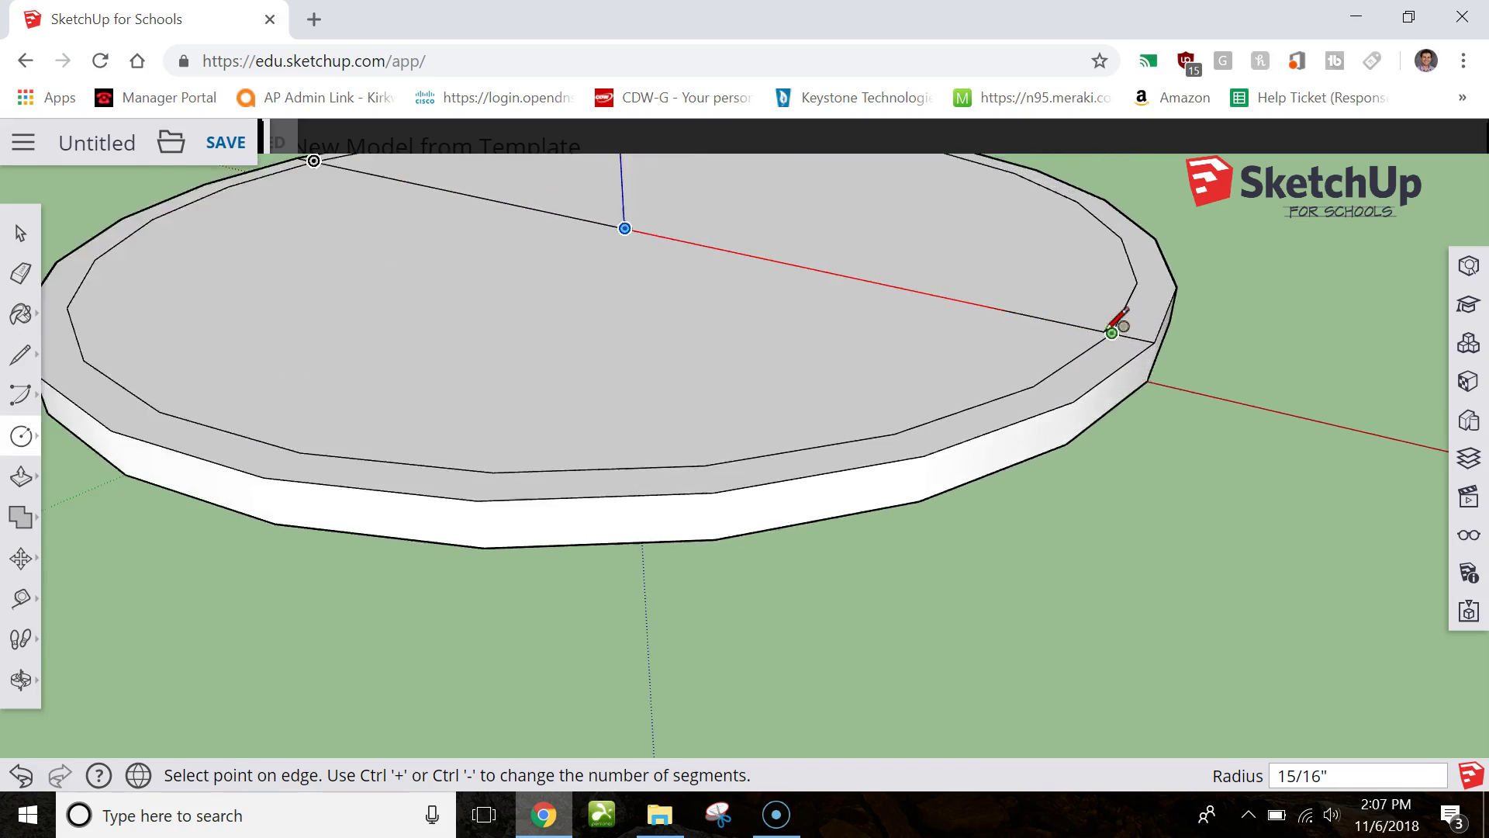
scroll(1117, 326, up, 3)
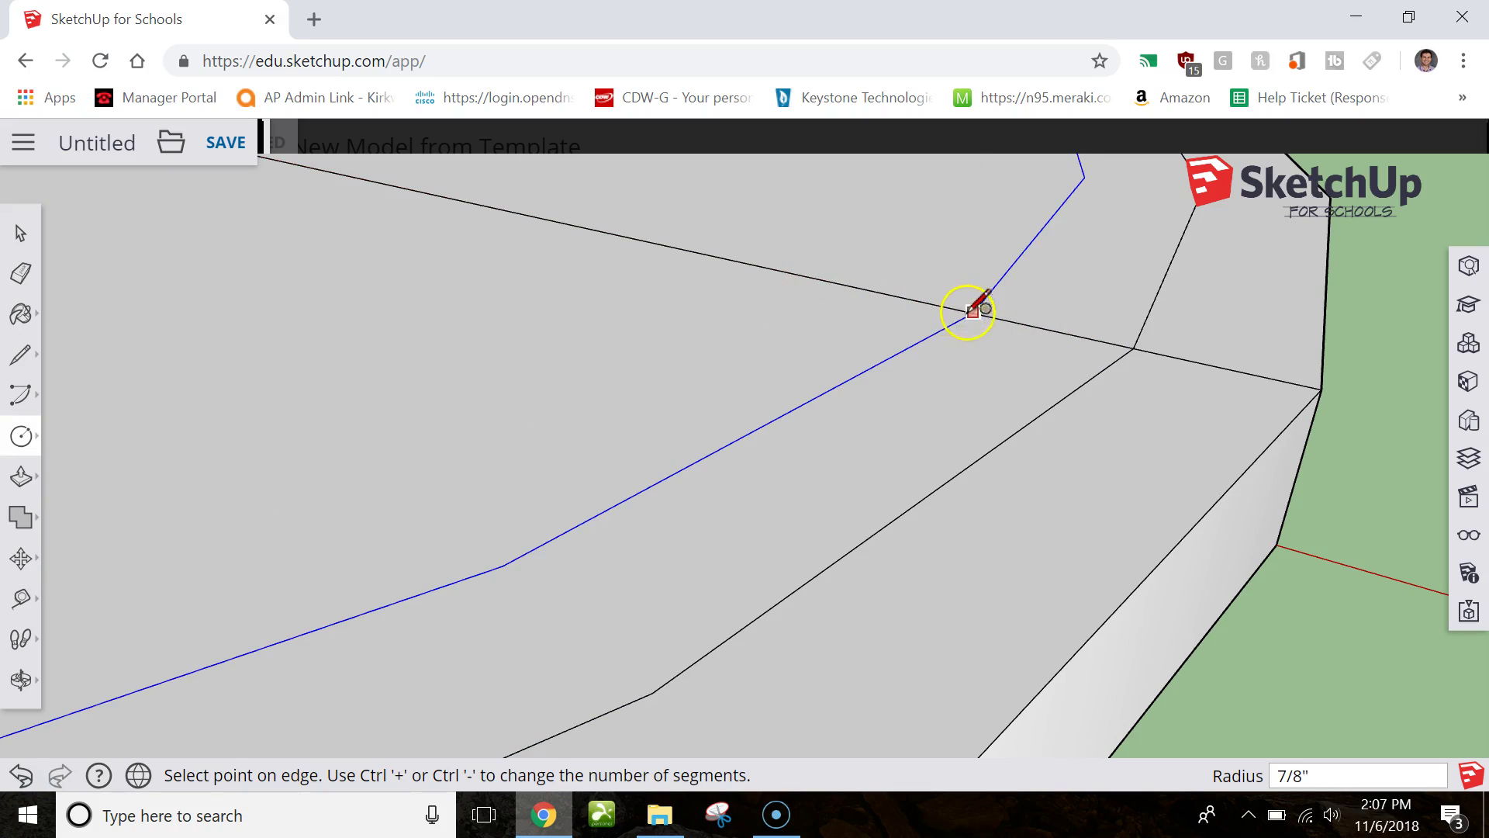
click(973, 313)
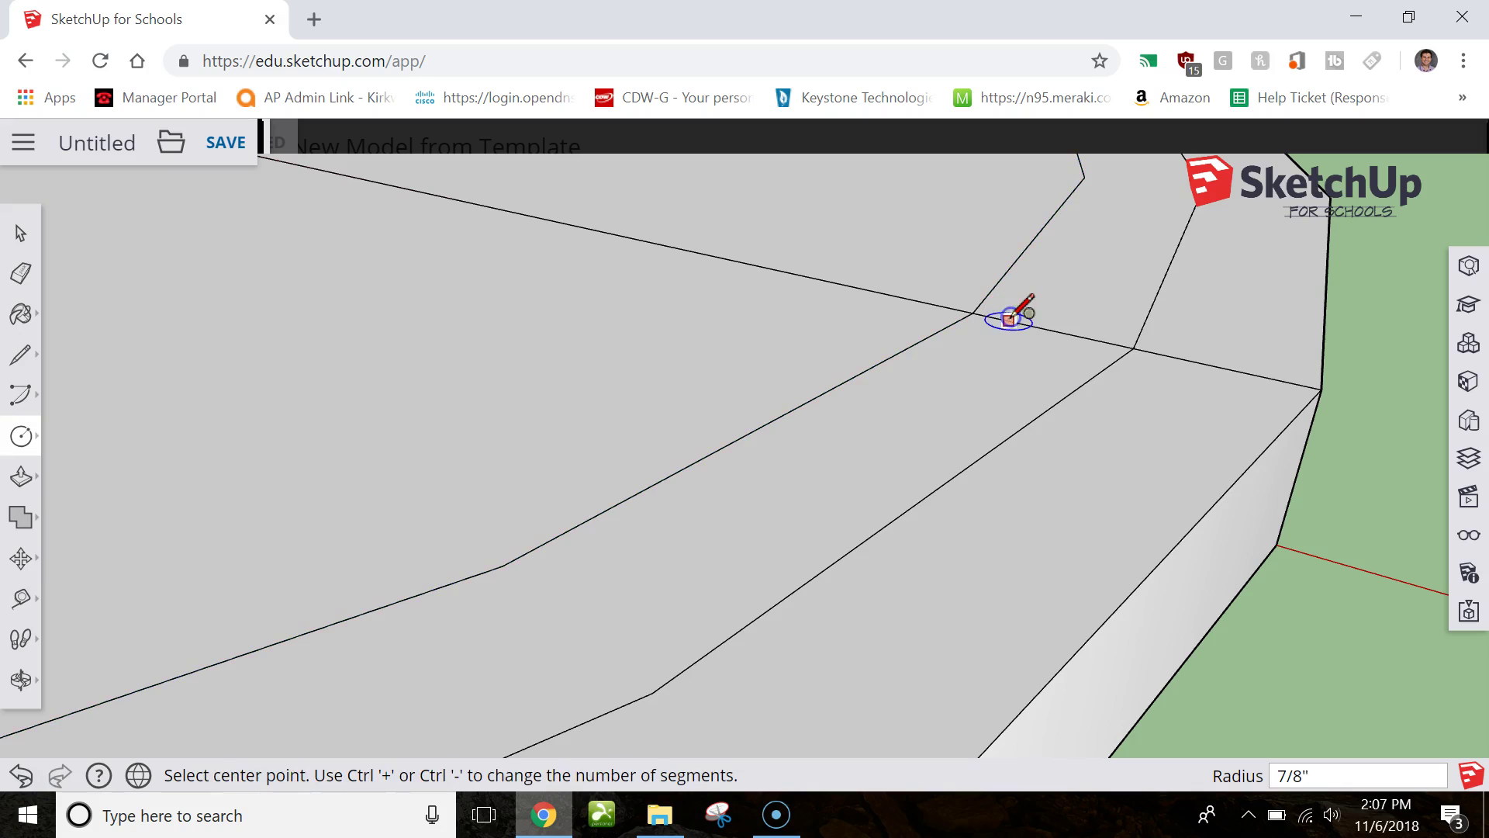
Erase the 15/16" circle and all segments of the diameter line, keeping only the 7/8" circle on the top face.
scroll(947, 371, down, 5)
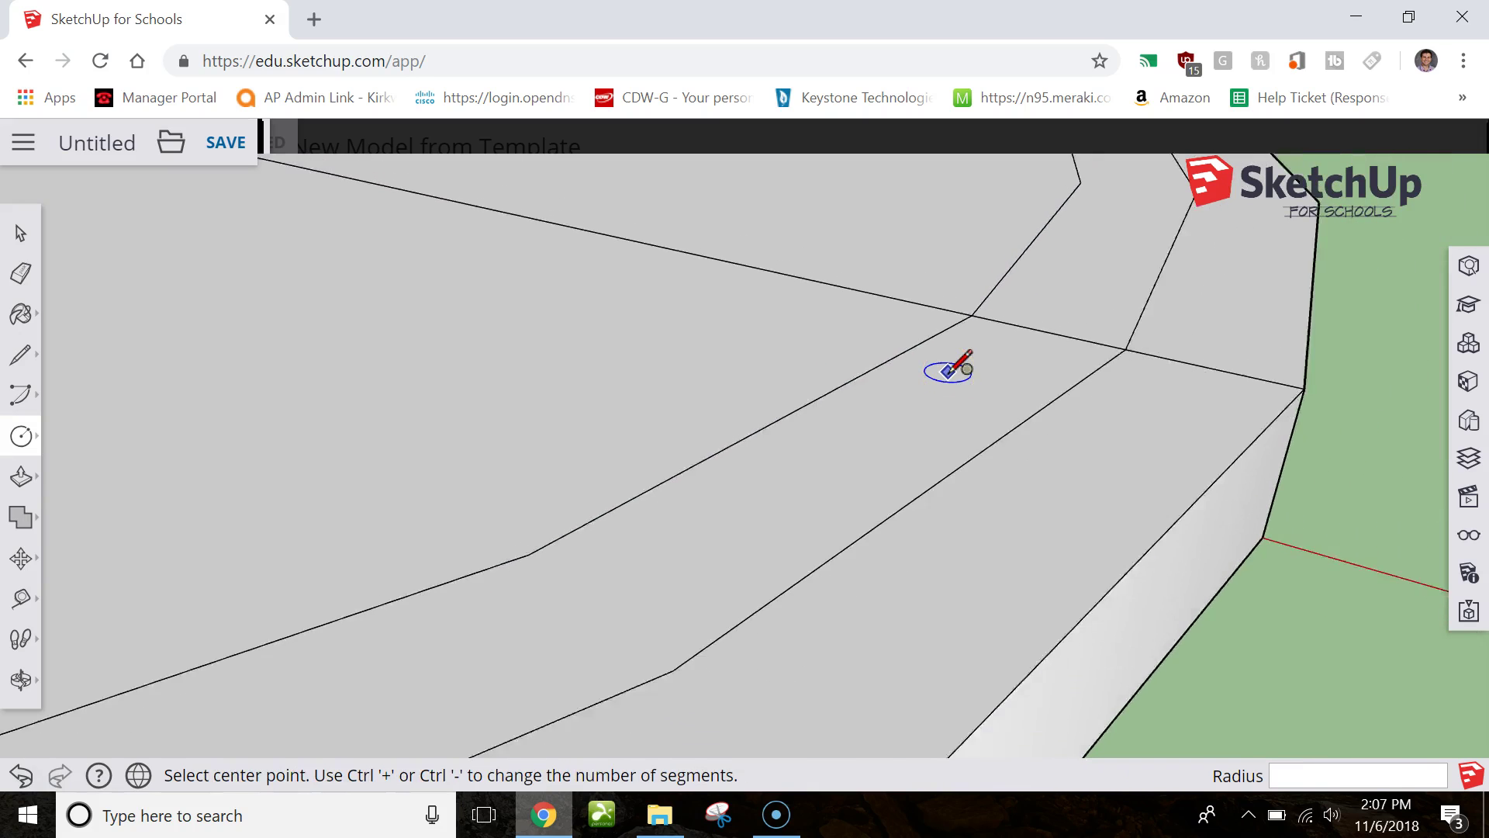
scroll(948, 371, down, 10)
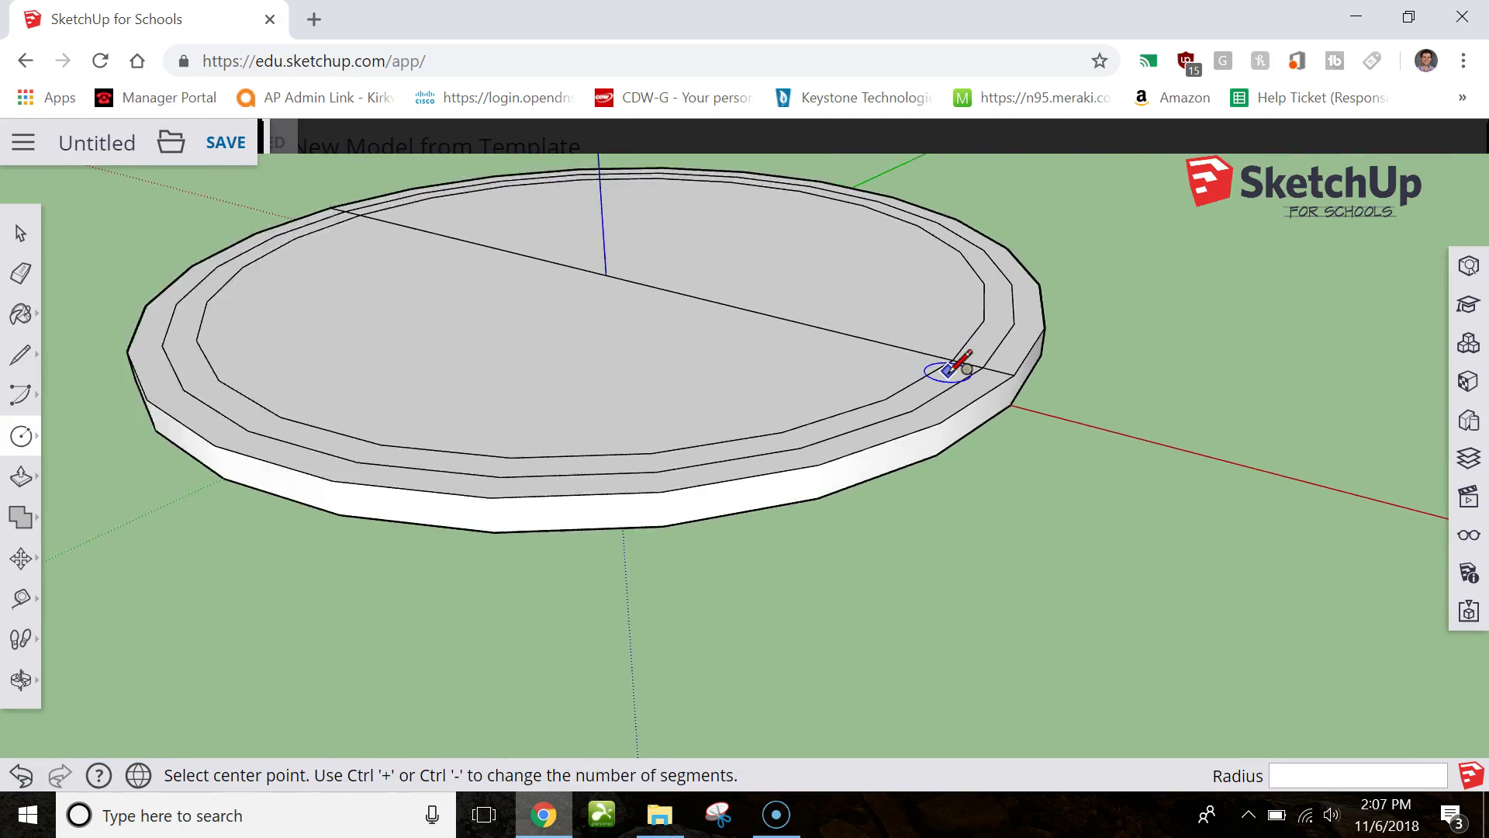
click(20, 273)
click(955, 374)
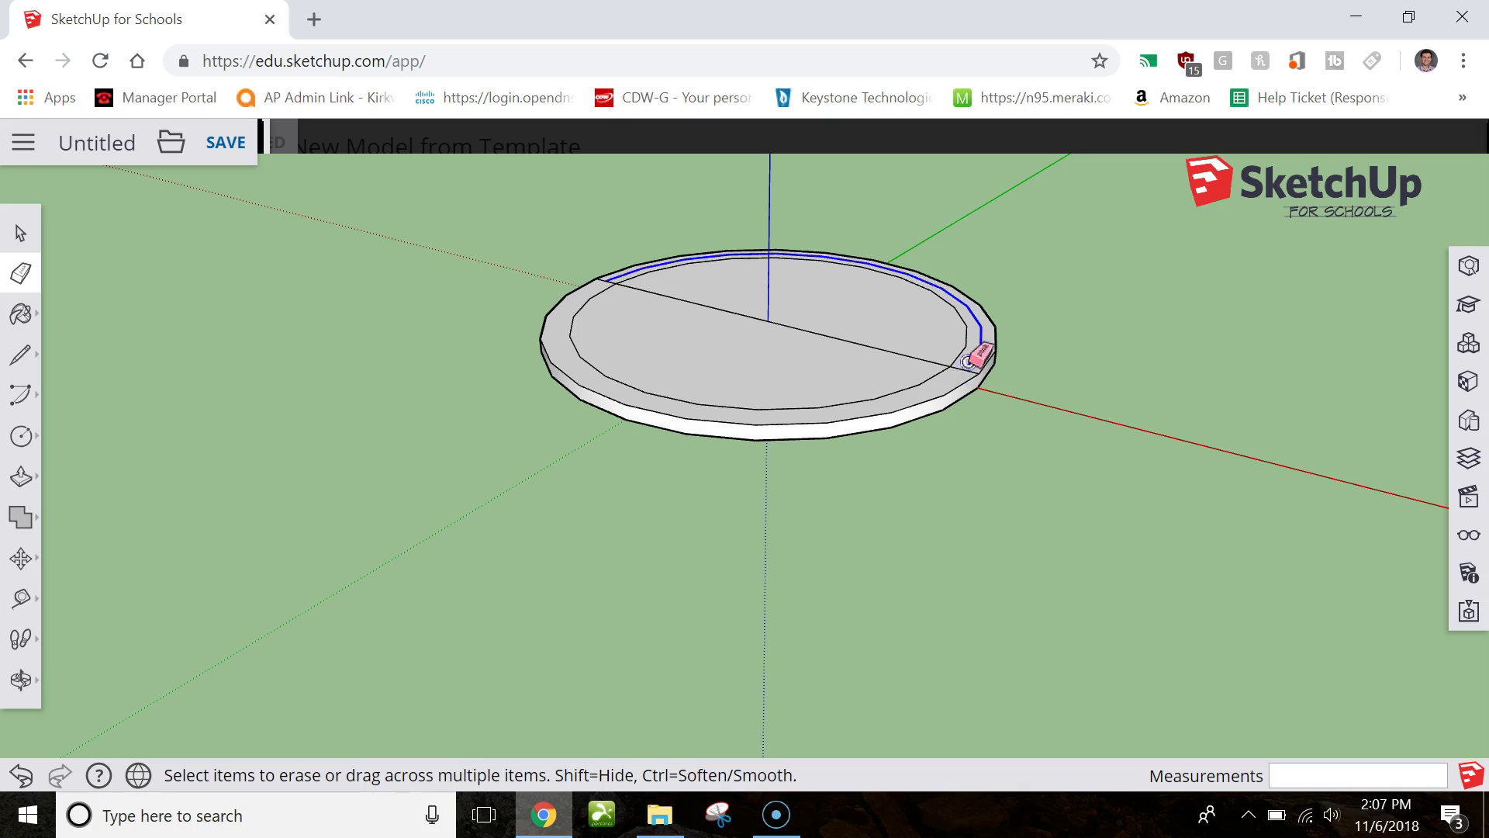
click(963, 371)
click(962, 370)
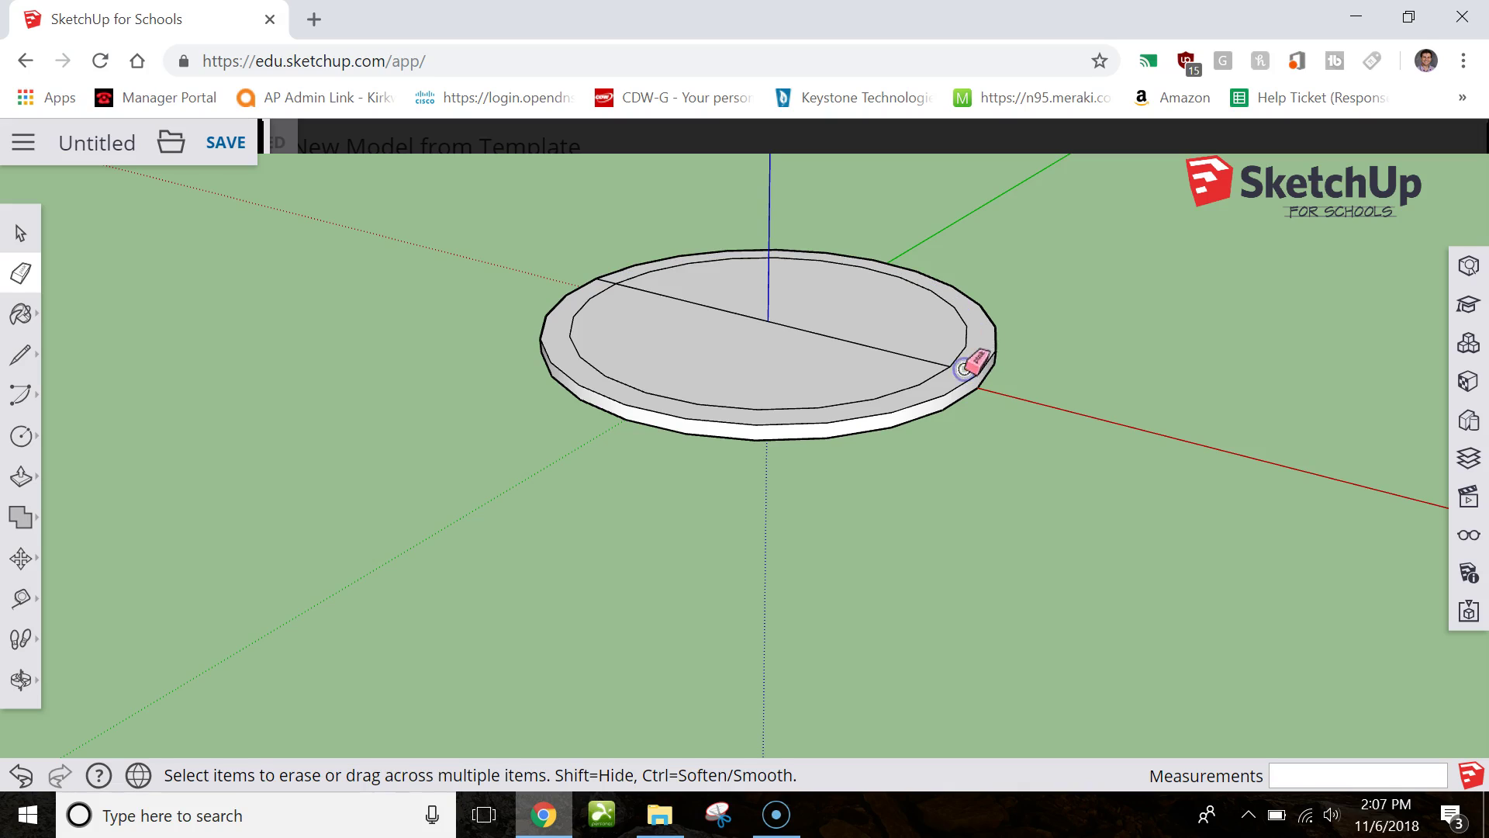
click(863, 349)
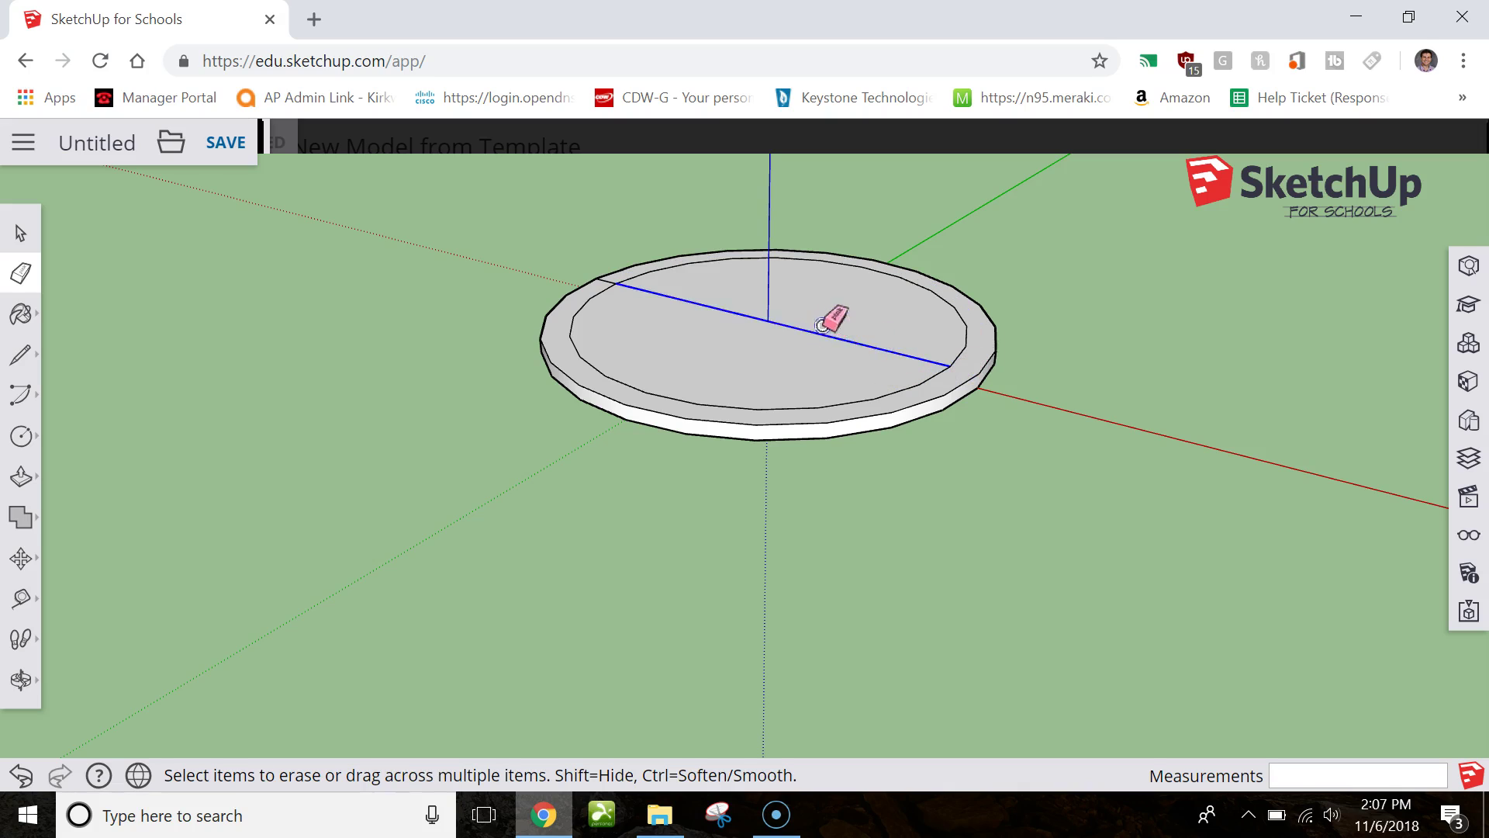
click(604, 281)
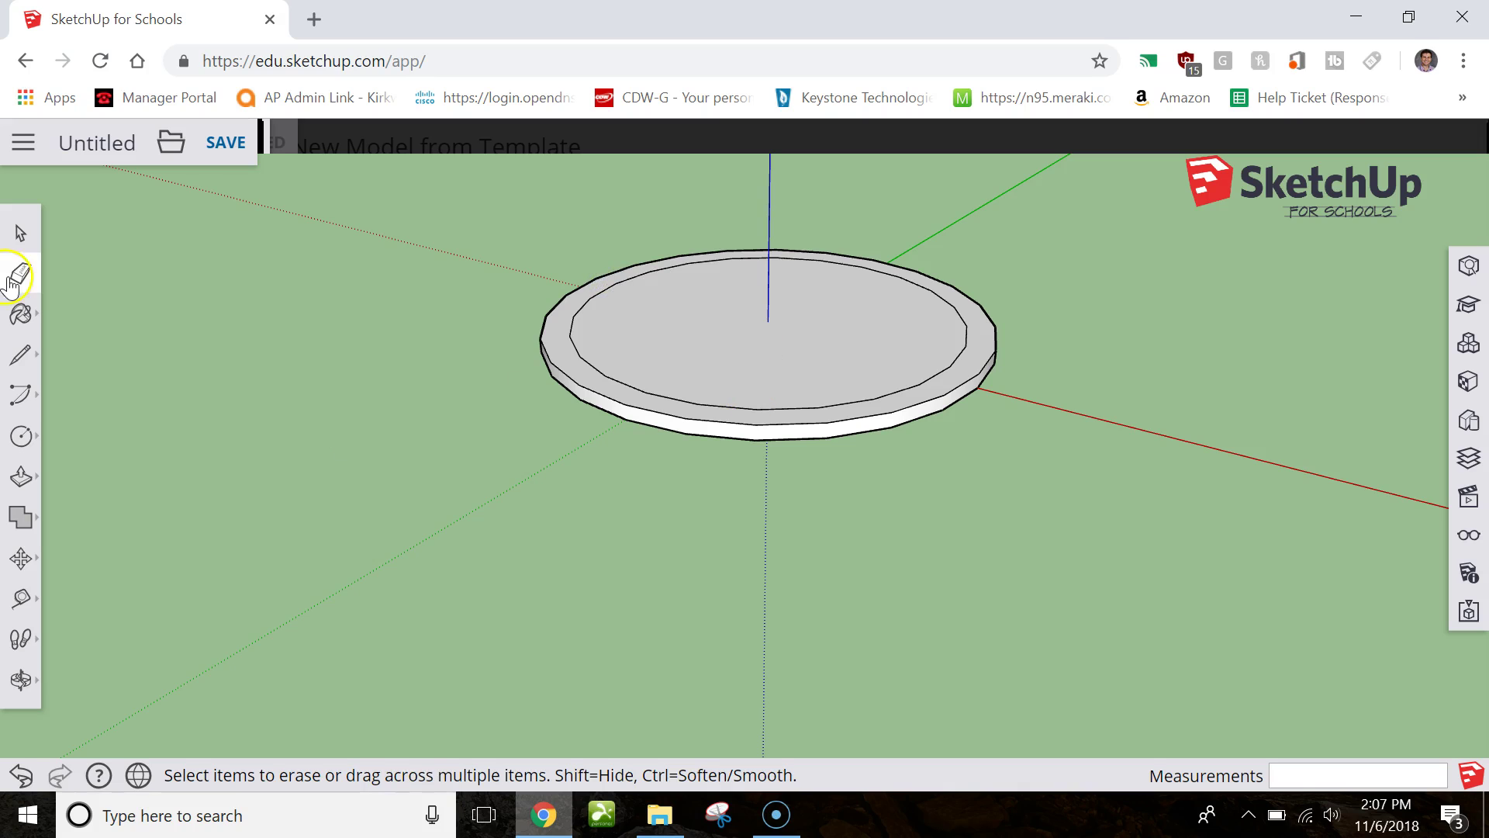
Push/Pull the inner circular face up 1/4" above the disc and save the model.
click(21, 475)
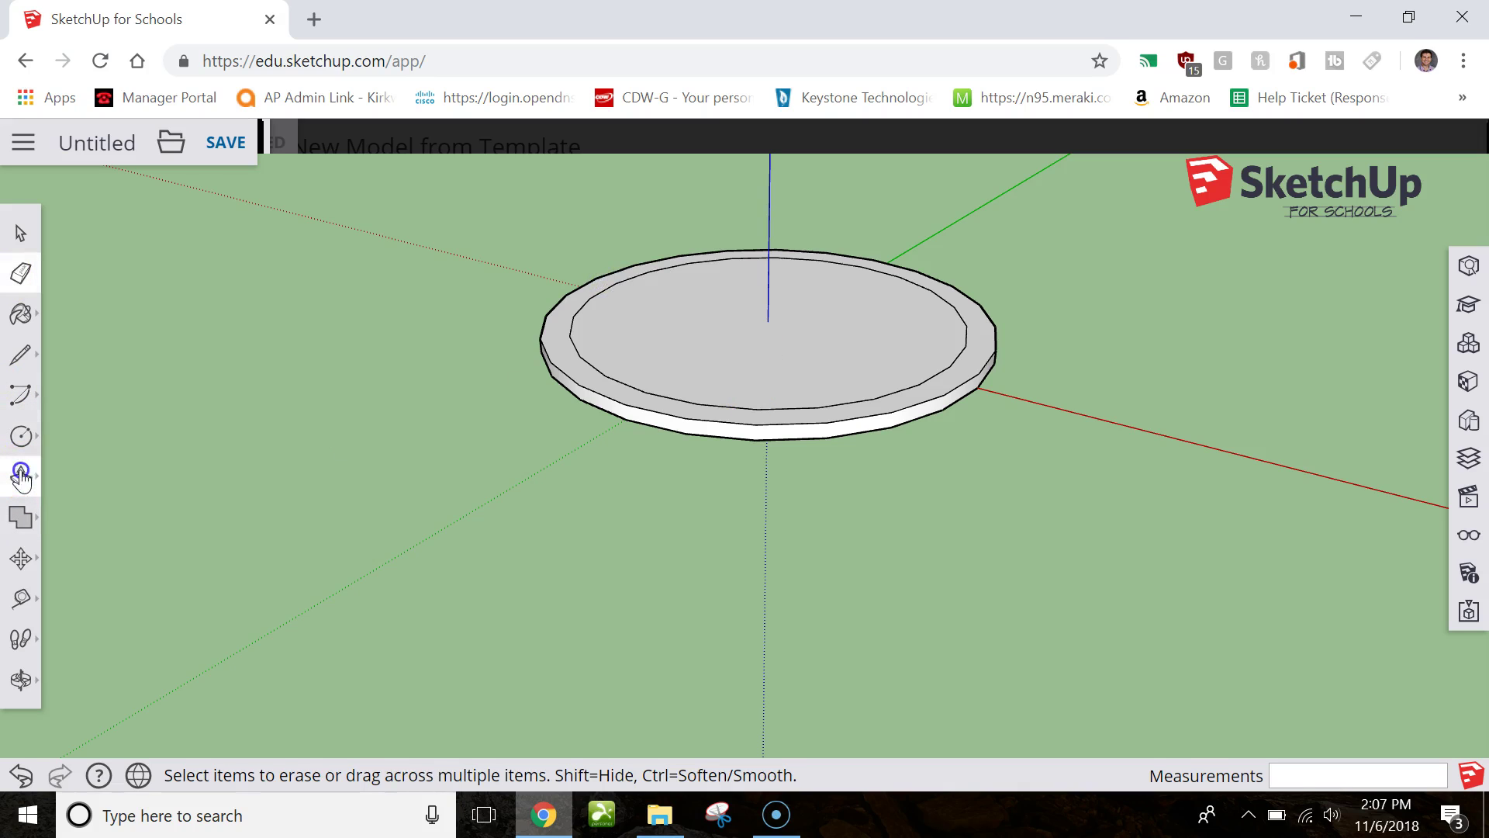
click(857, 361)
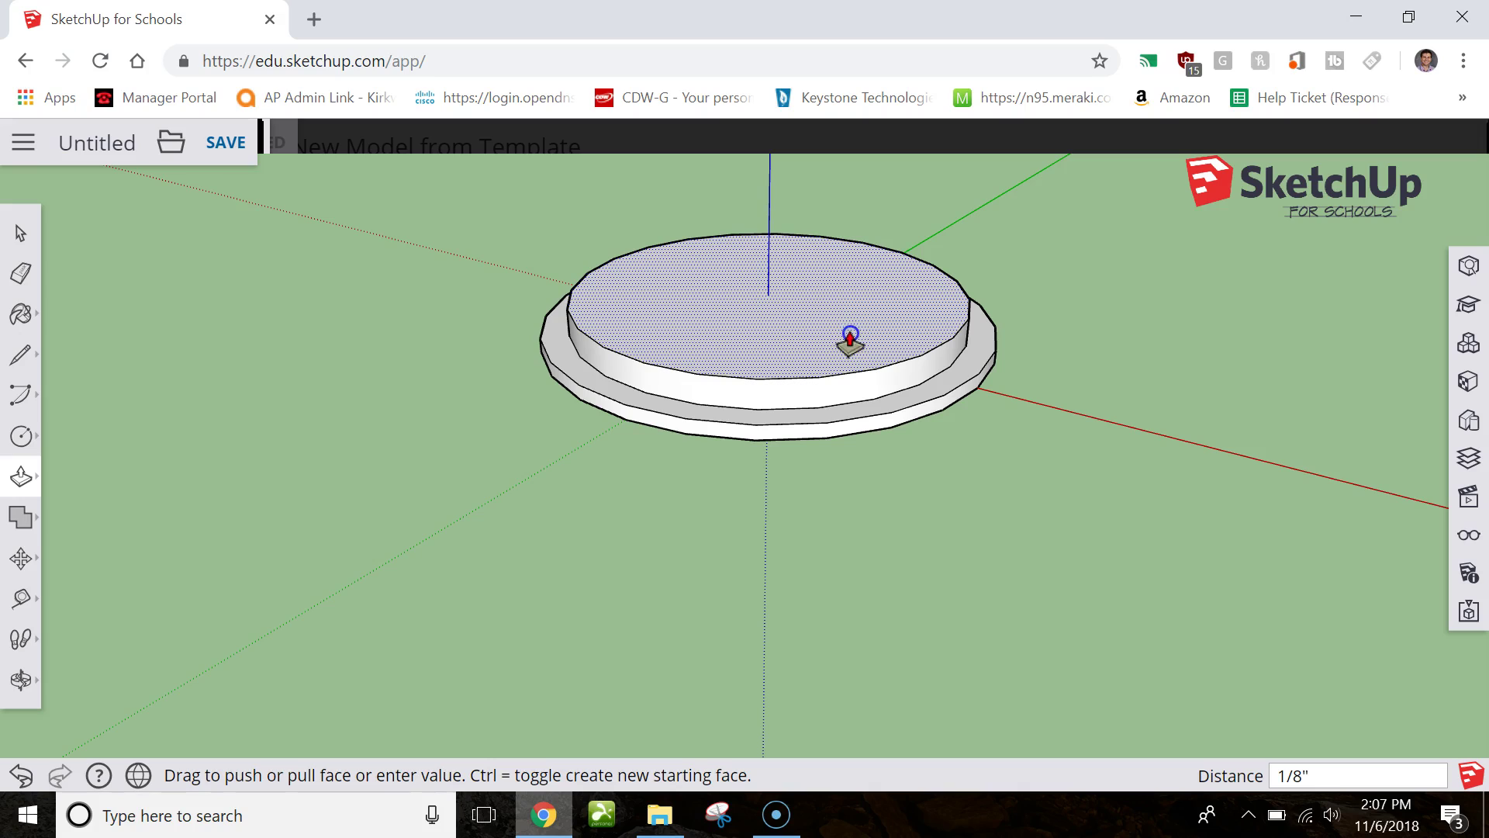
click(850, 339)
text(1)
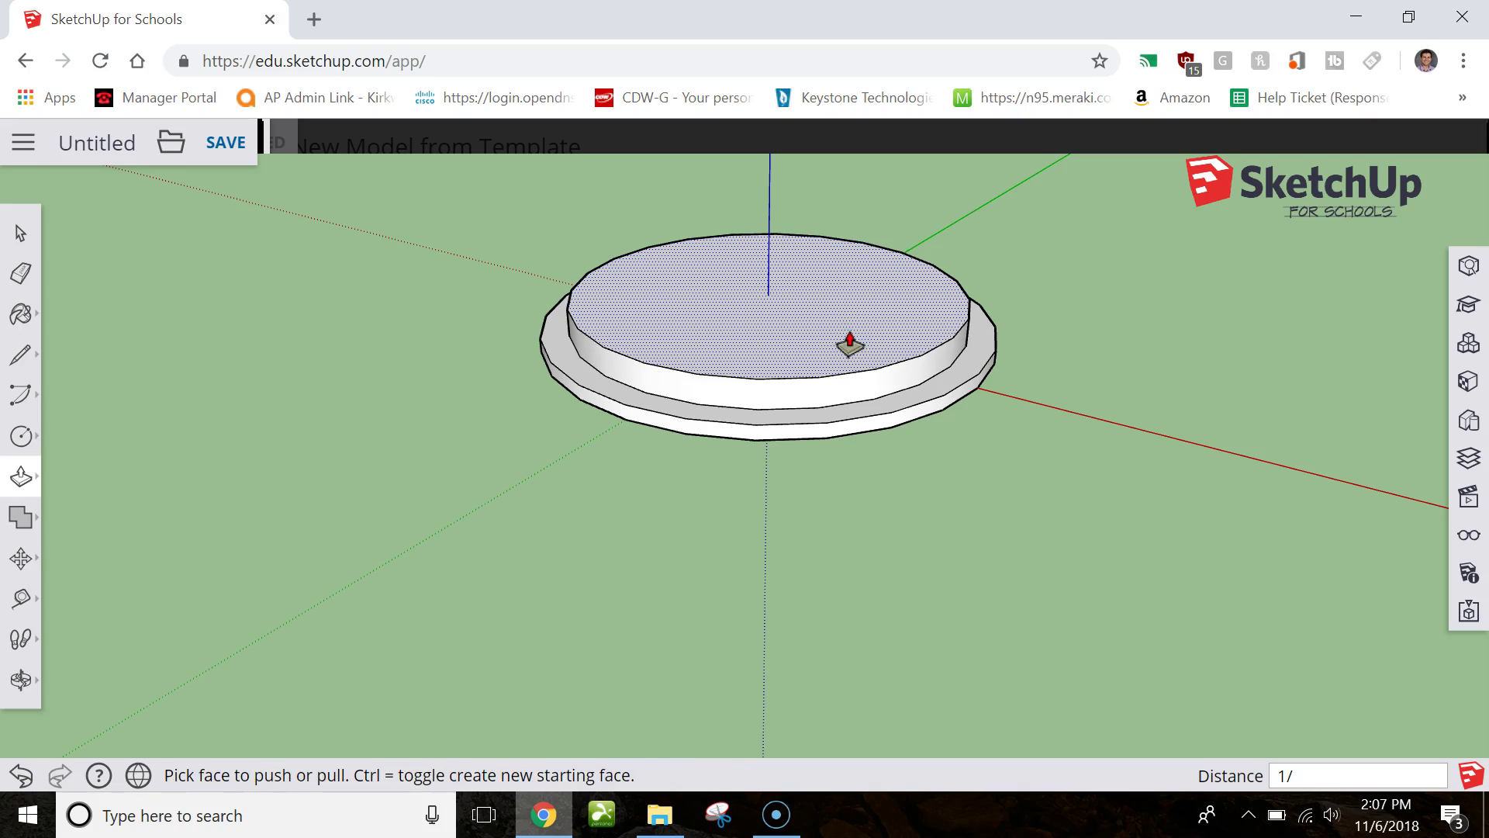
text(/4)
click(850, 341)
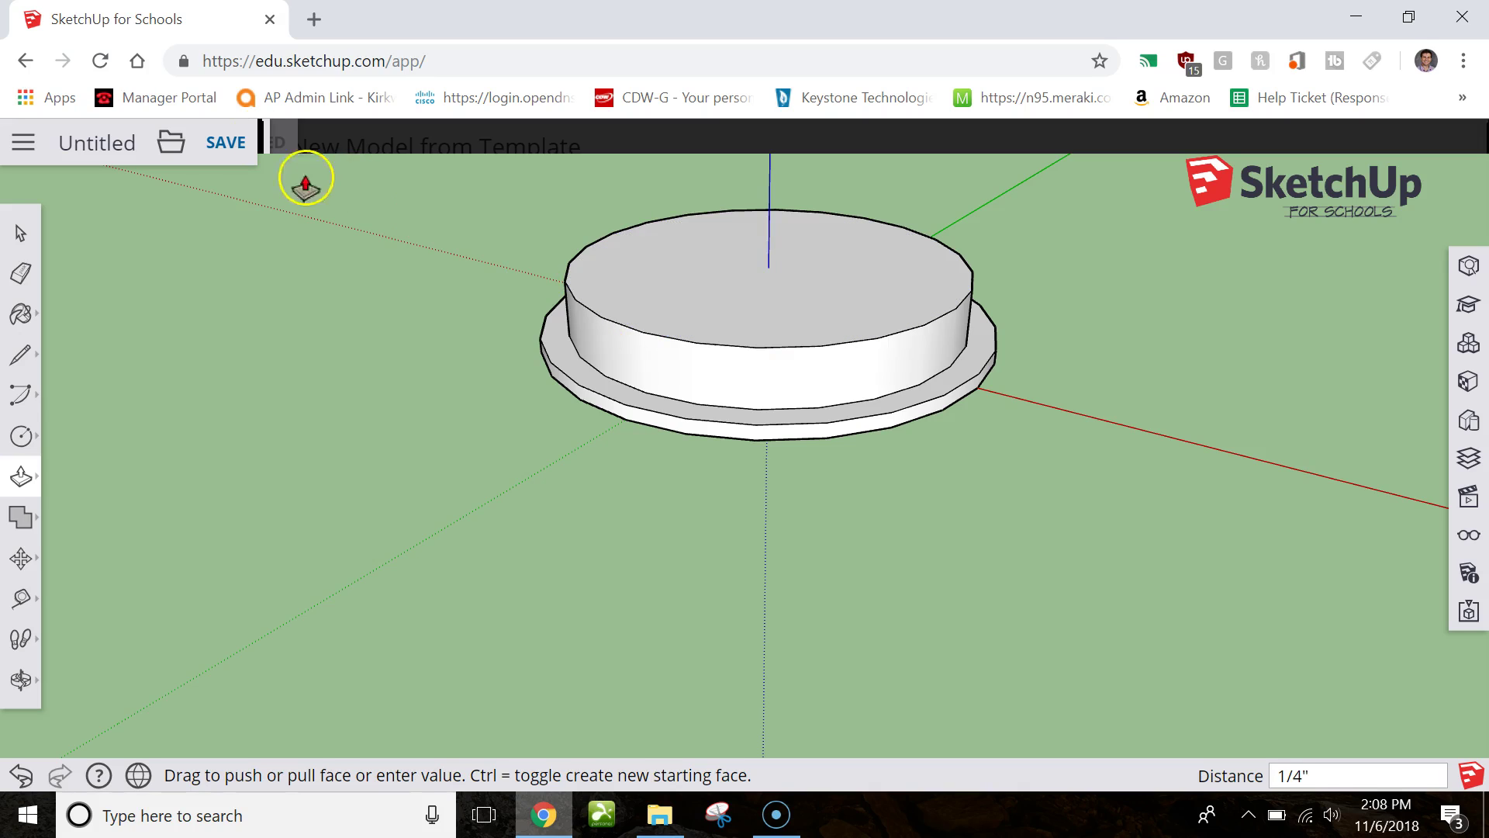
click(235, 146)
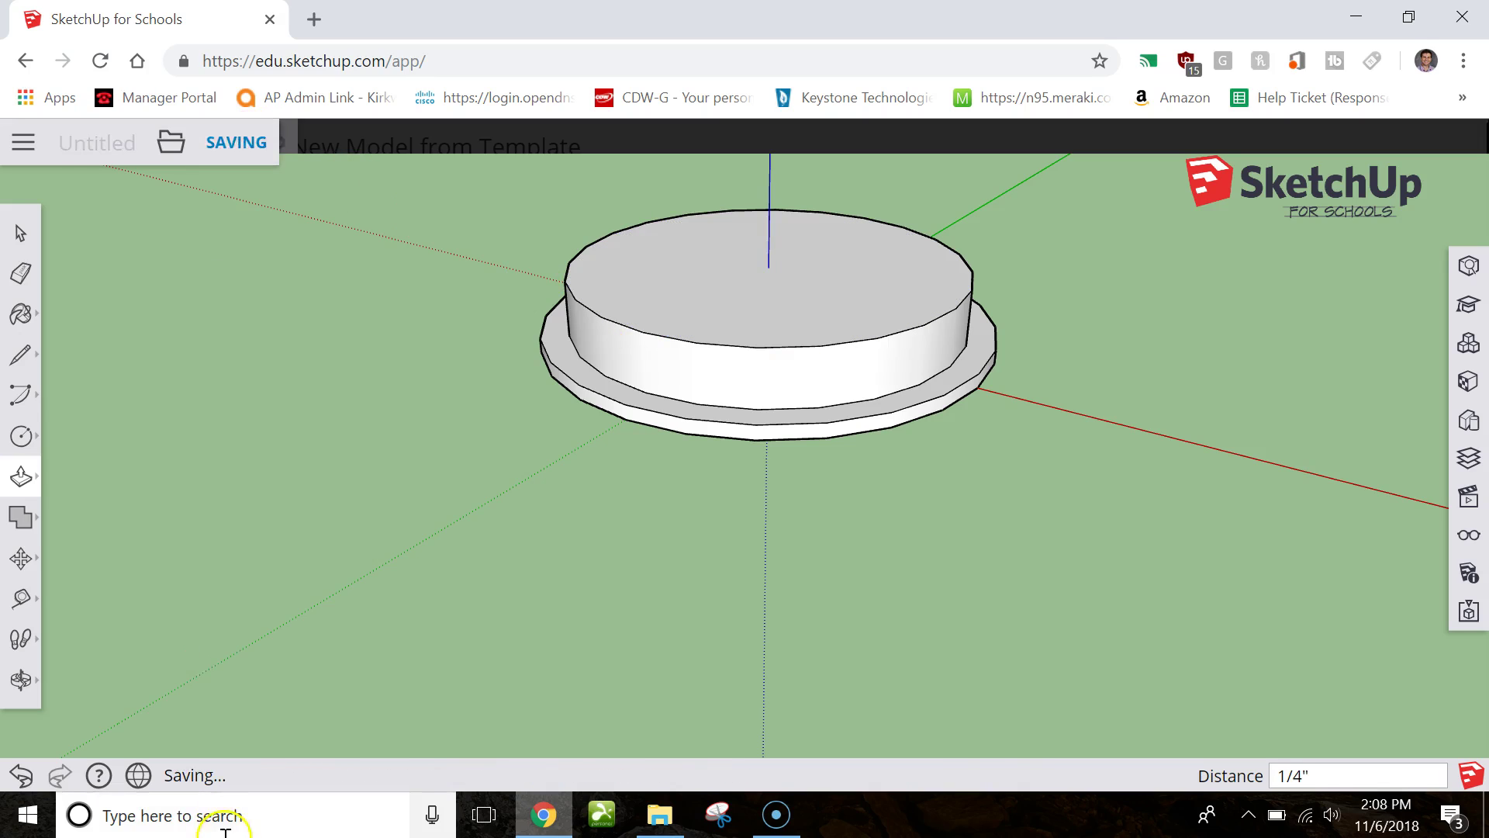